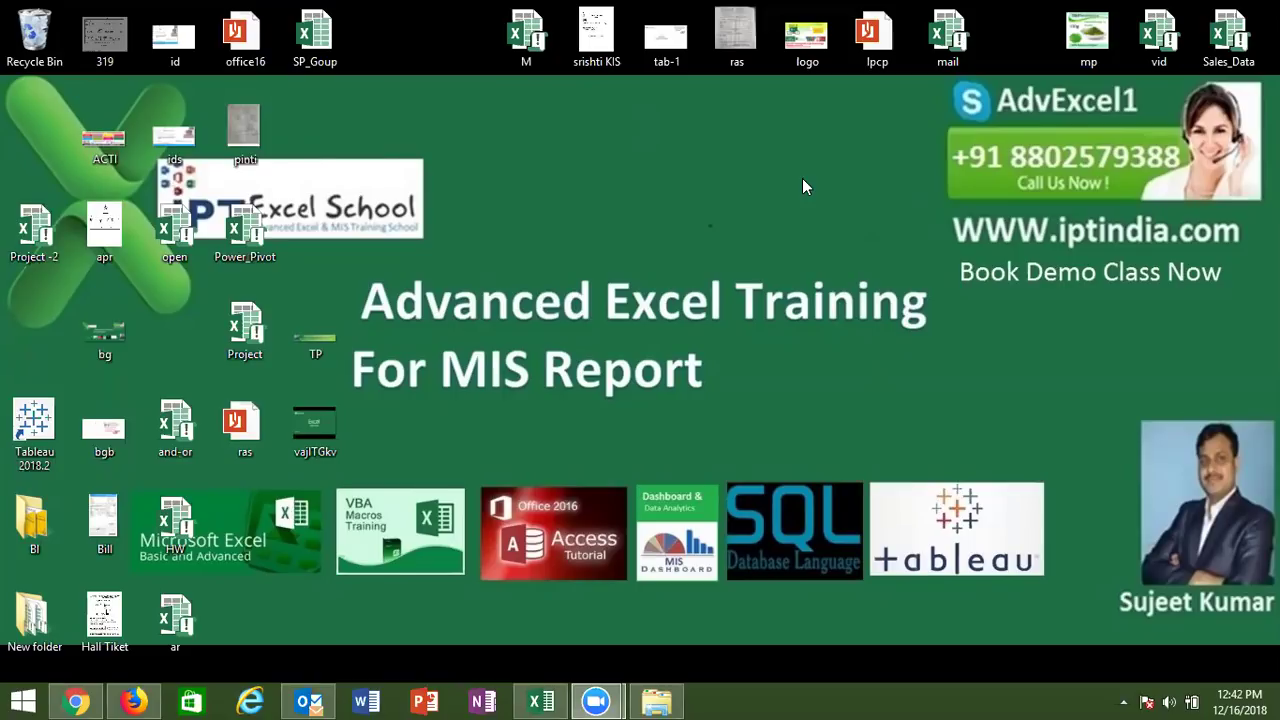
Read the forwarded sumif email with the SUM.xlsx attachment in Outlook, then return to the SUM workbook
left_click(309, 702)
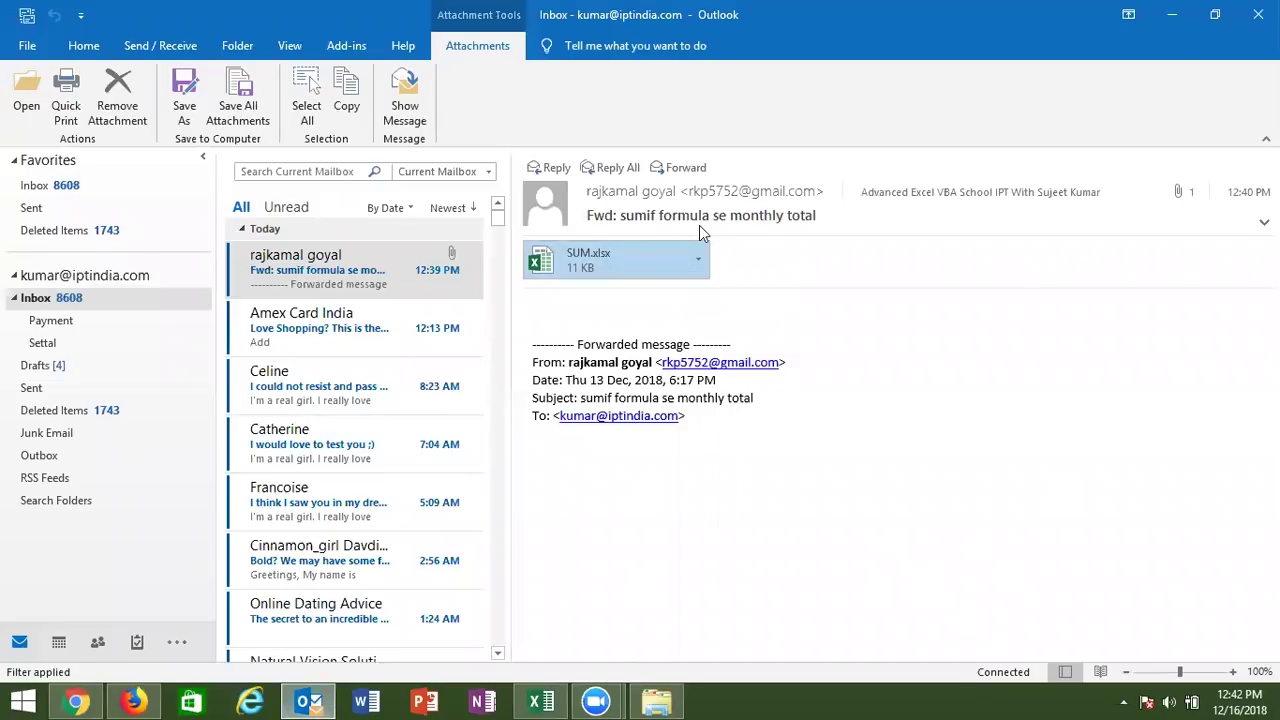
mouse_move(601, 200)
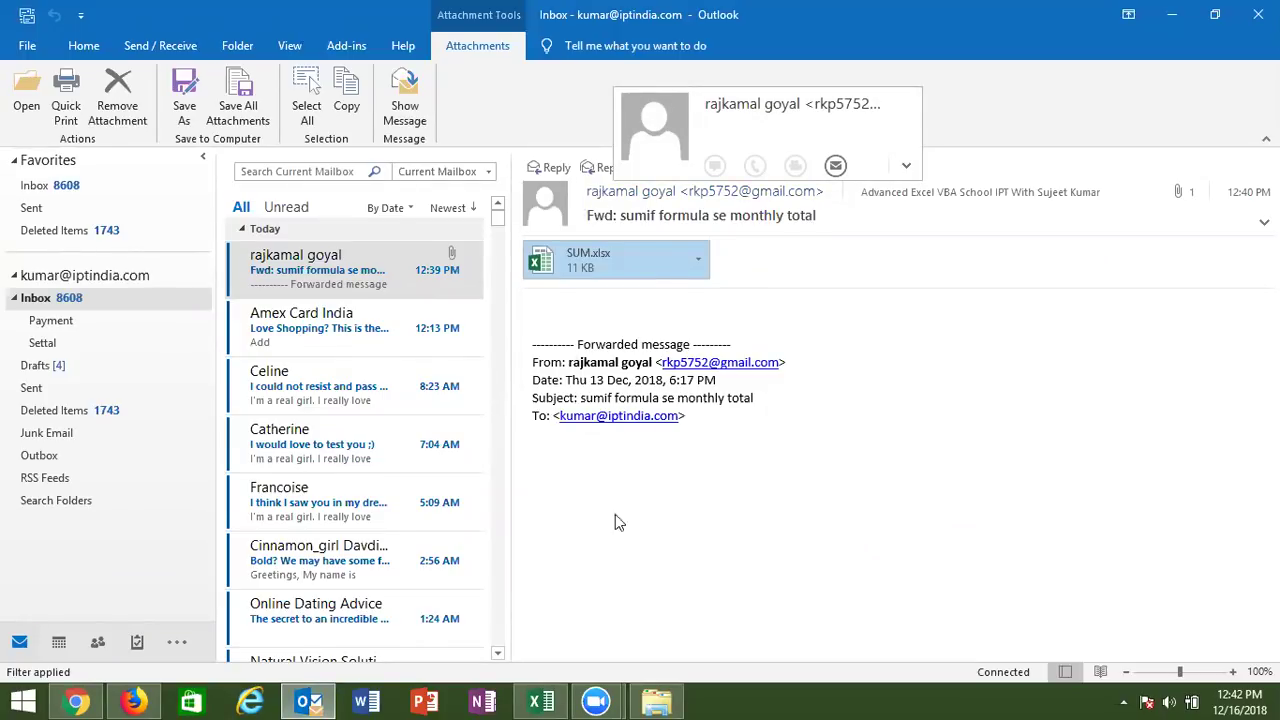
left_click(541, 700)
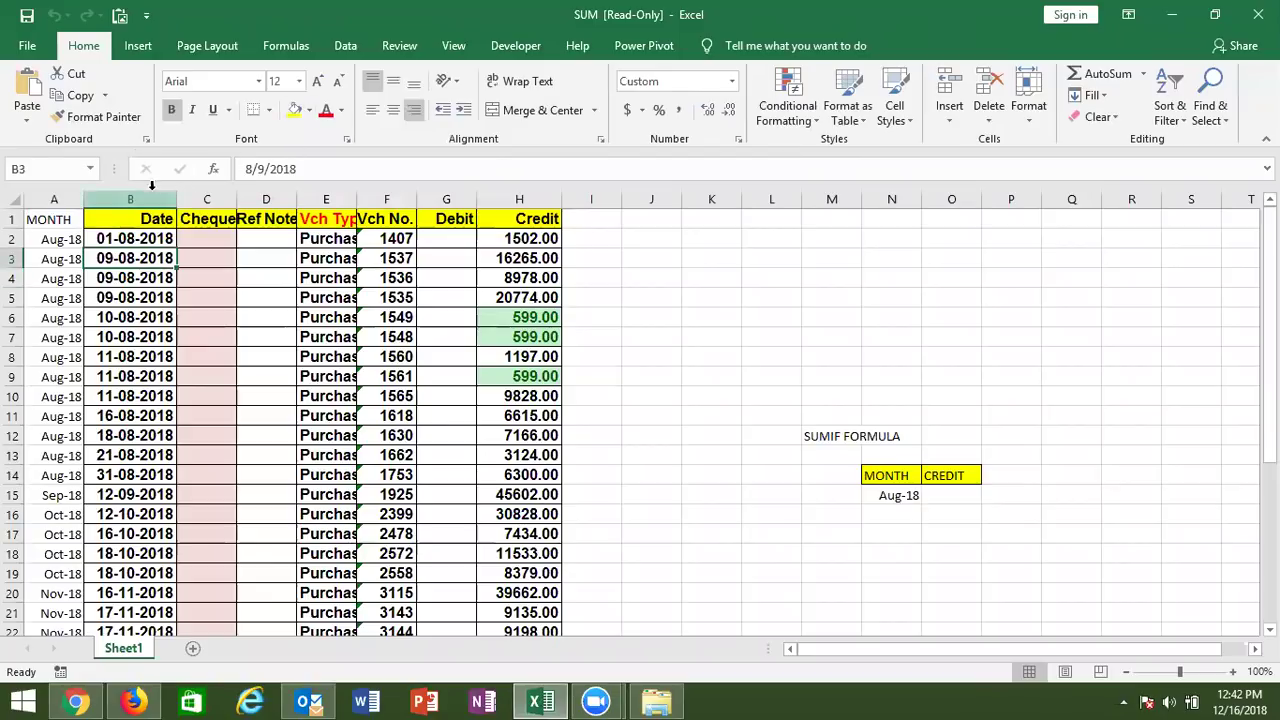
Inspect the MONTH and Date values in A2 and B2, then delete Aug-18 from N15
left_click(910, 476)
left_click(955, 497)
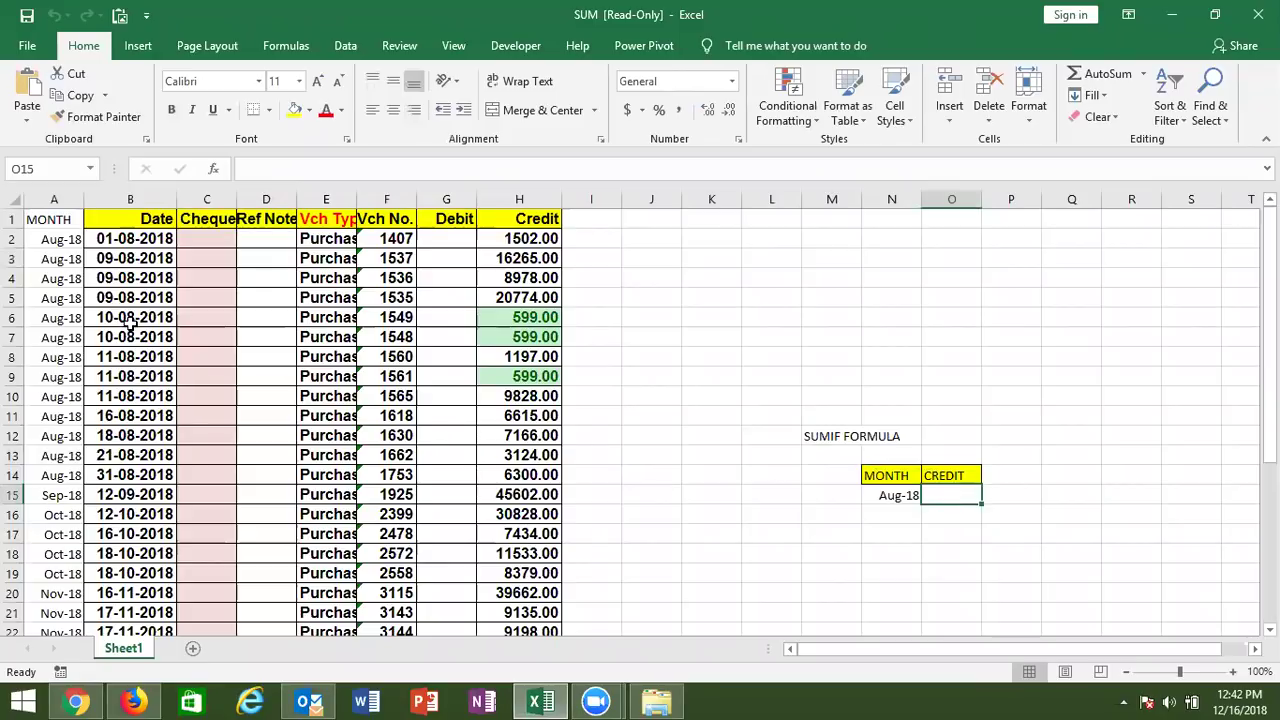
left_click(67, 240)
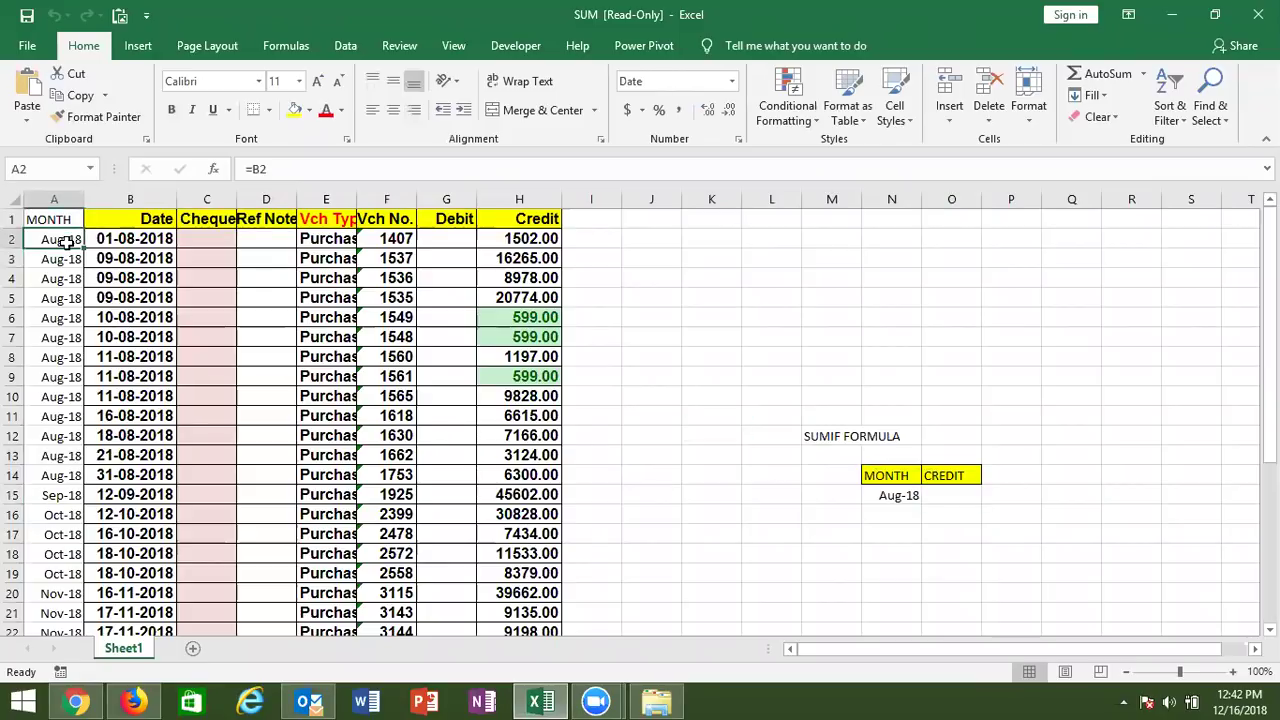
left_click(57, 194)
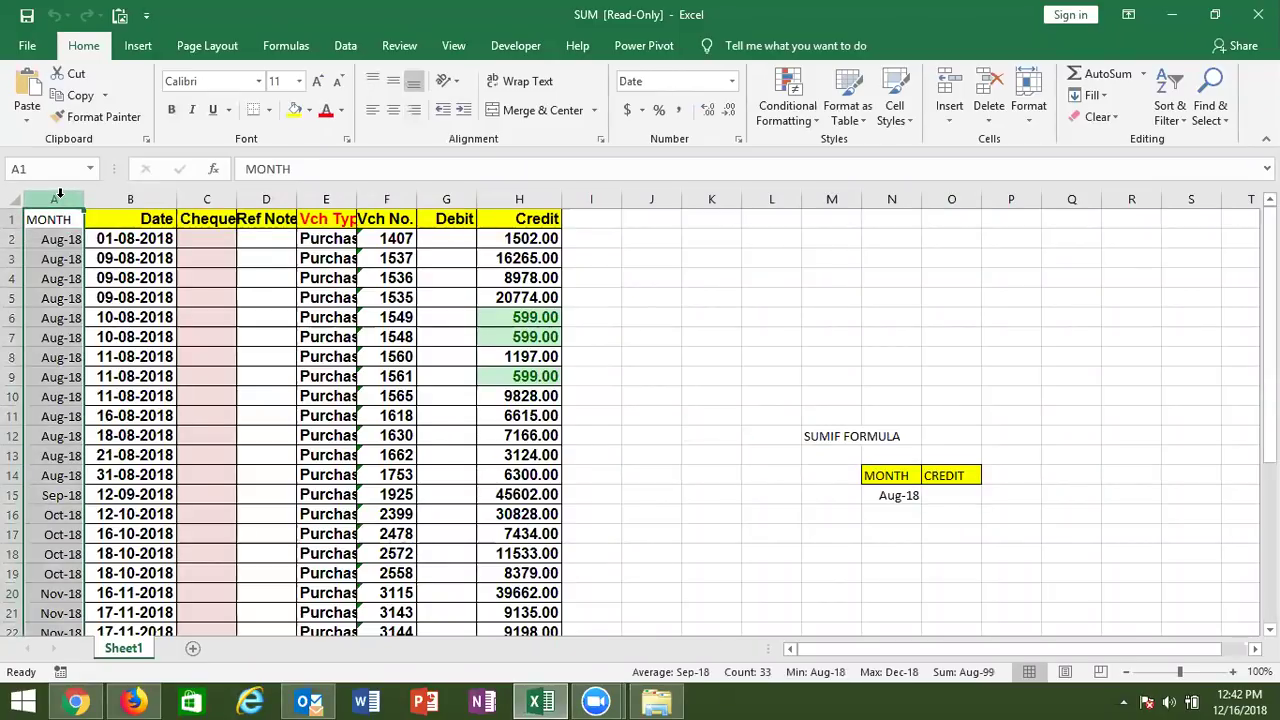
left_click(51, 240)
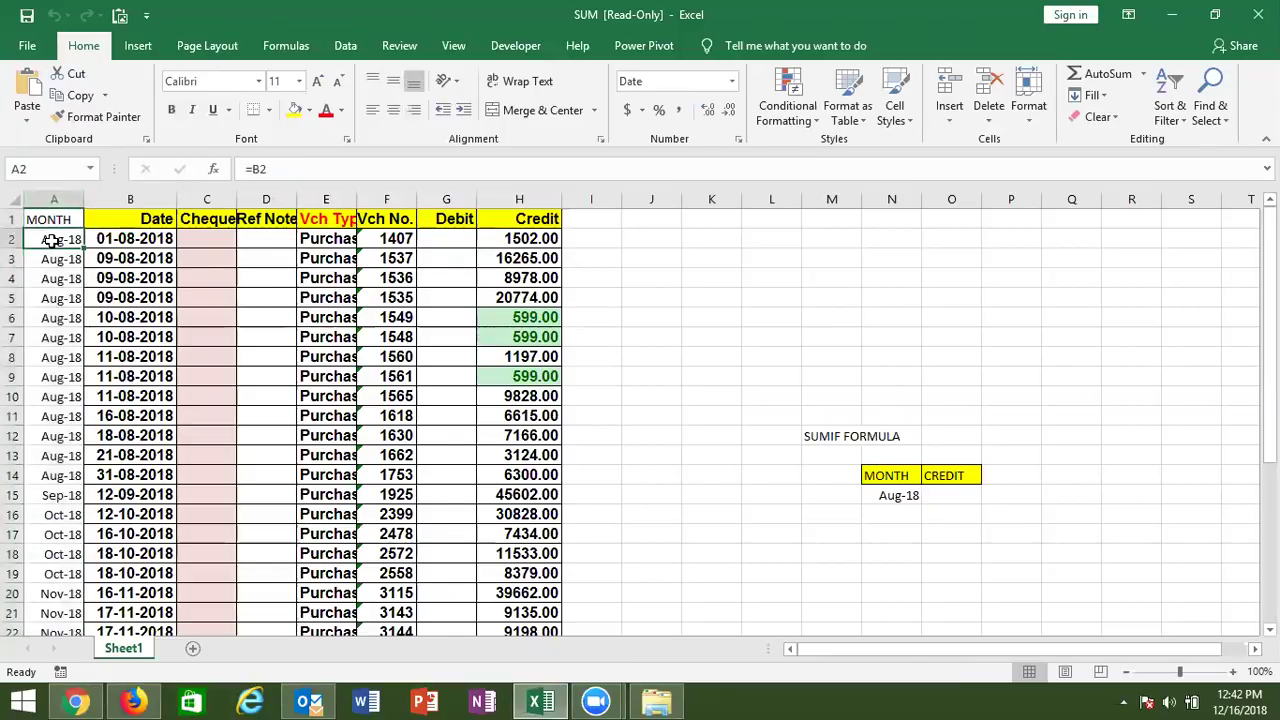
key("Right")
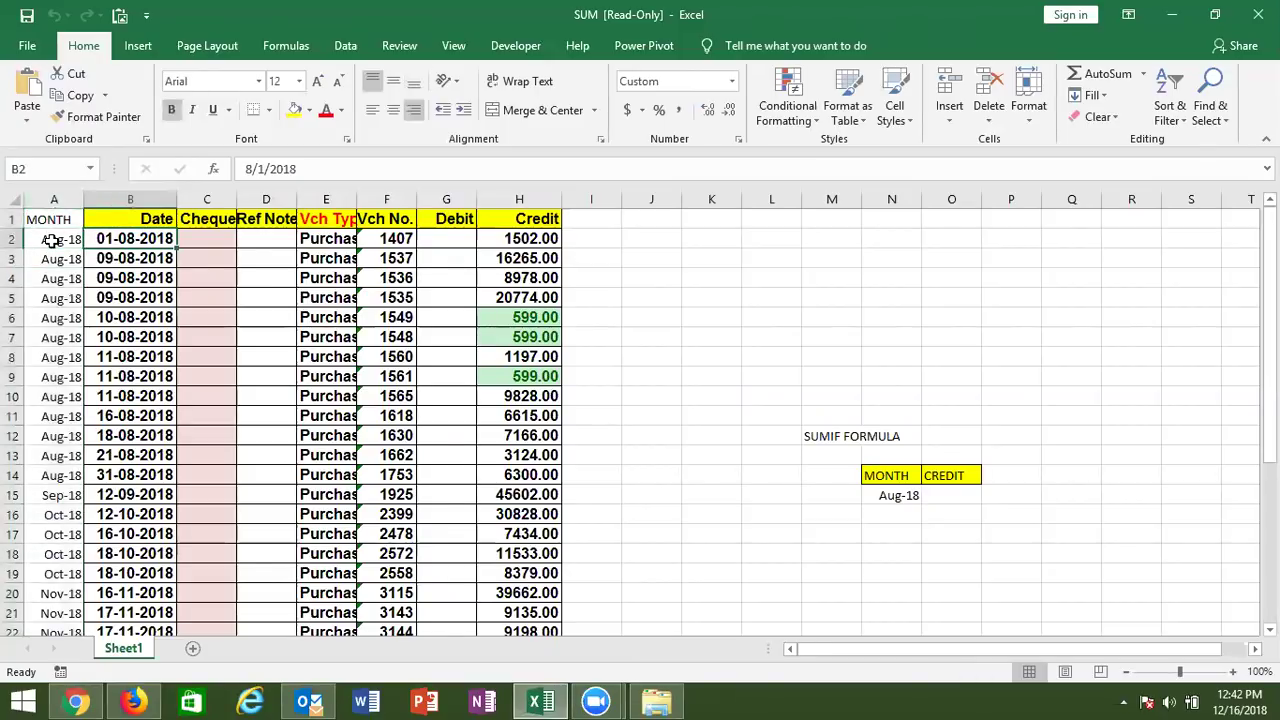
left_click(51, 240)
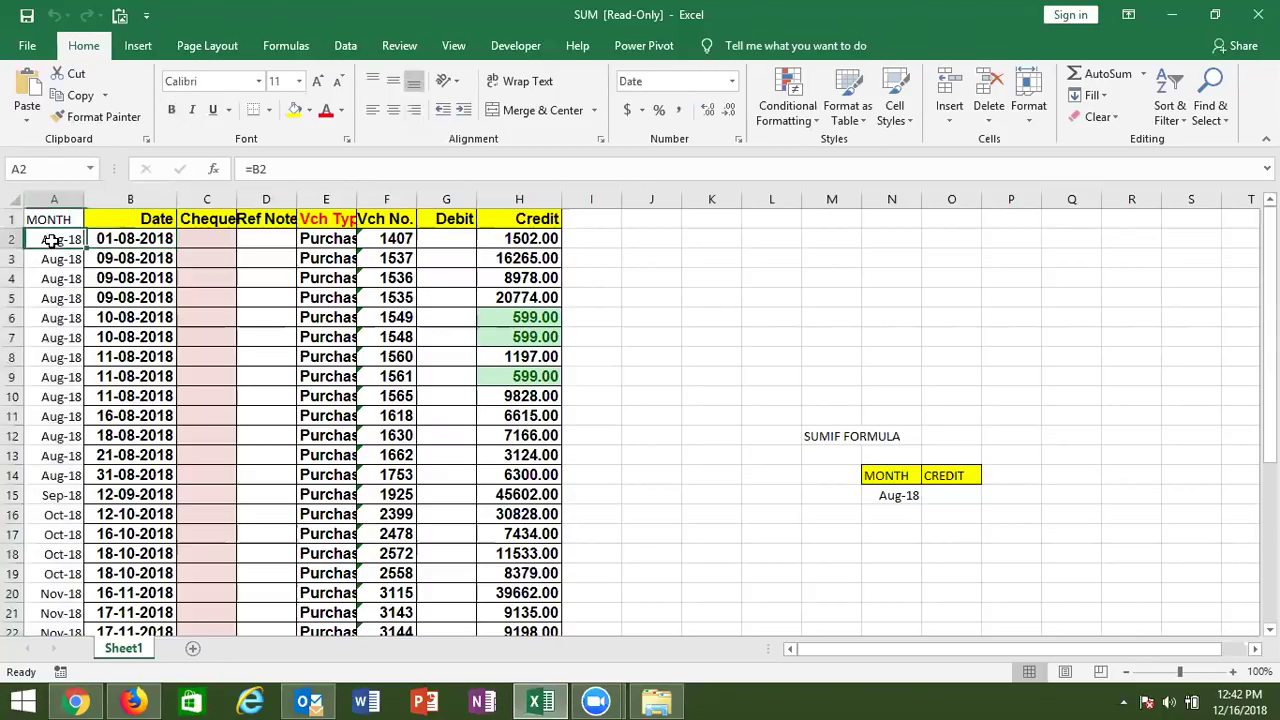
left_click(900, 494)
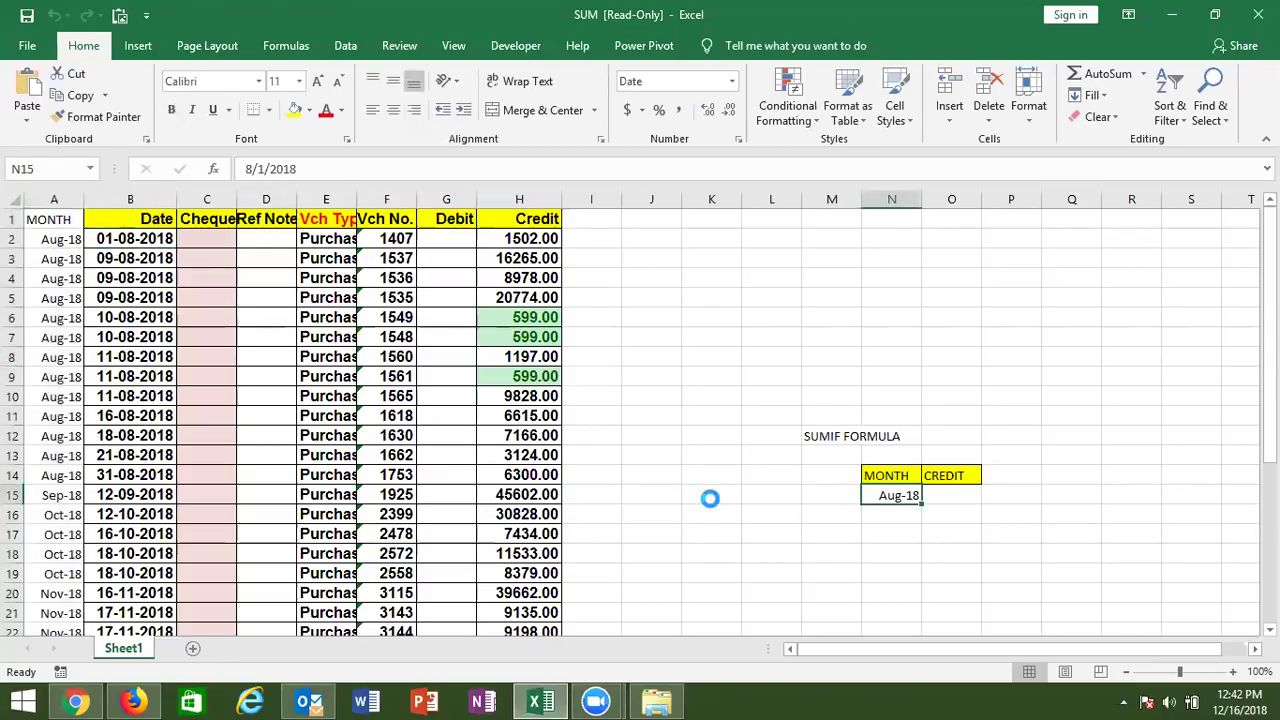
key("Delete")
Enter =TEXT(B2,"MMM") in A2 so it shows the date's three-letter month name
left_click(34, 240)
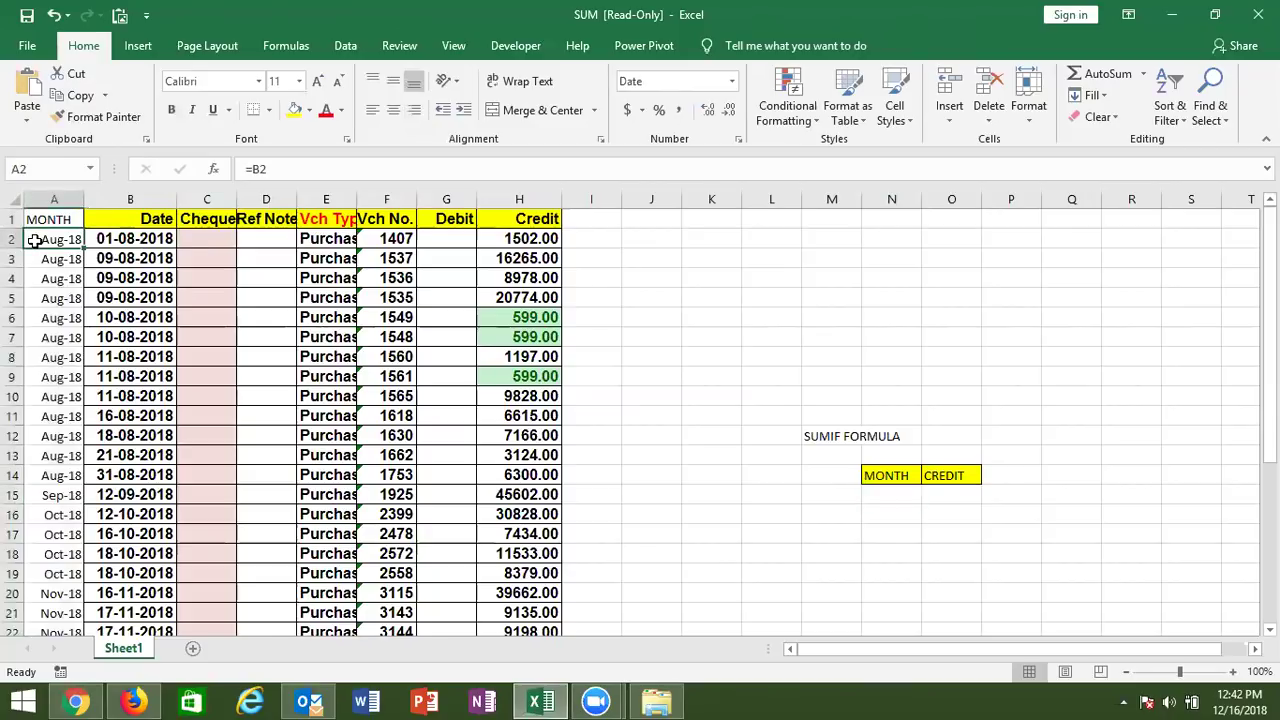
type("=")
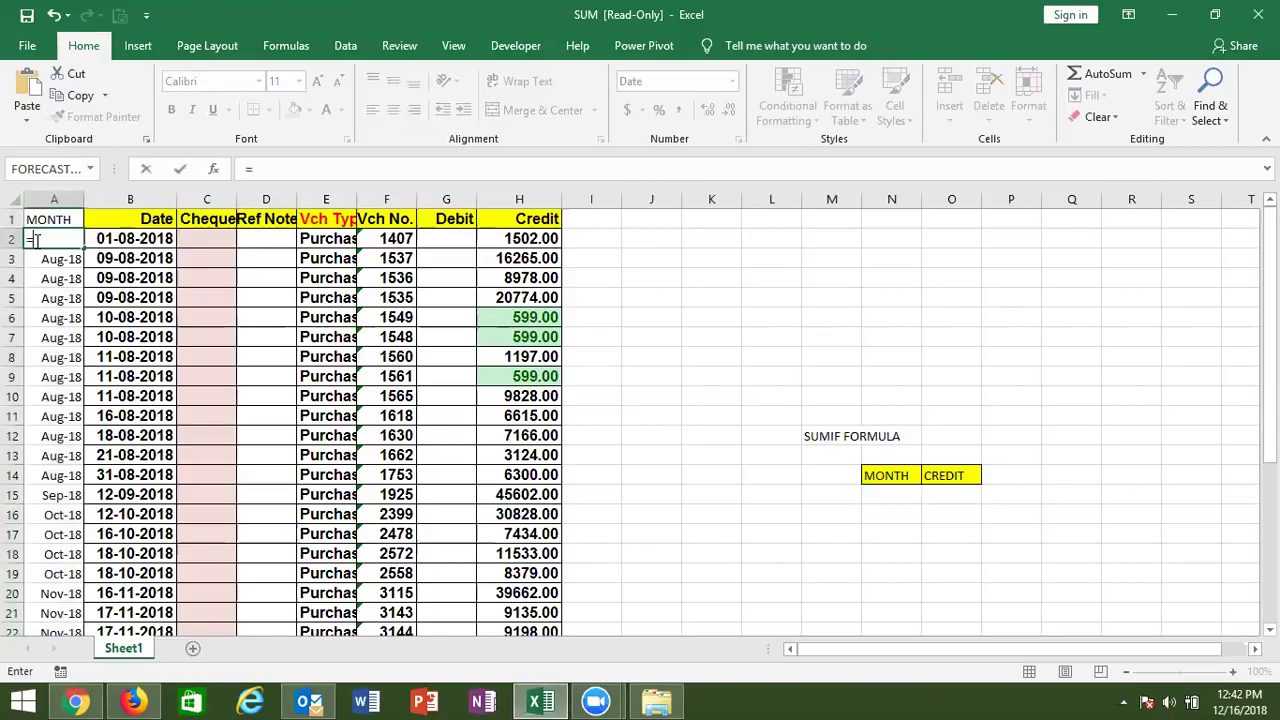
type("te")
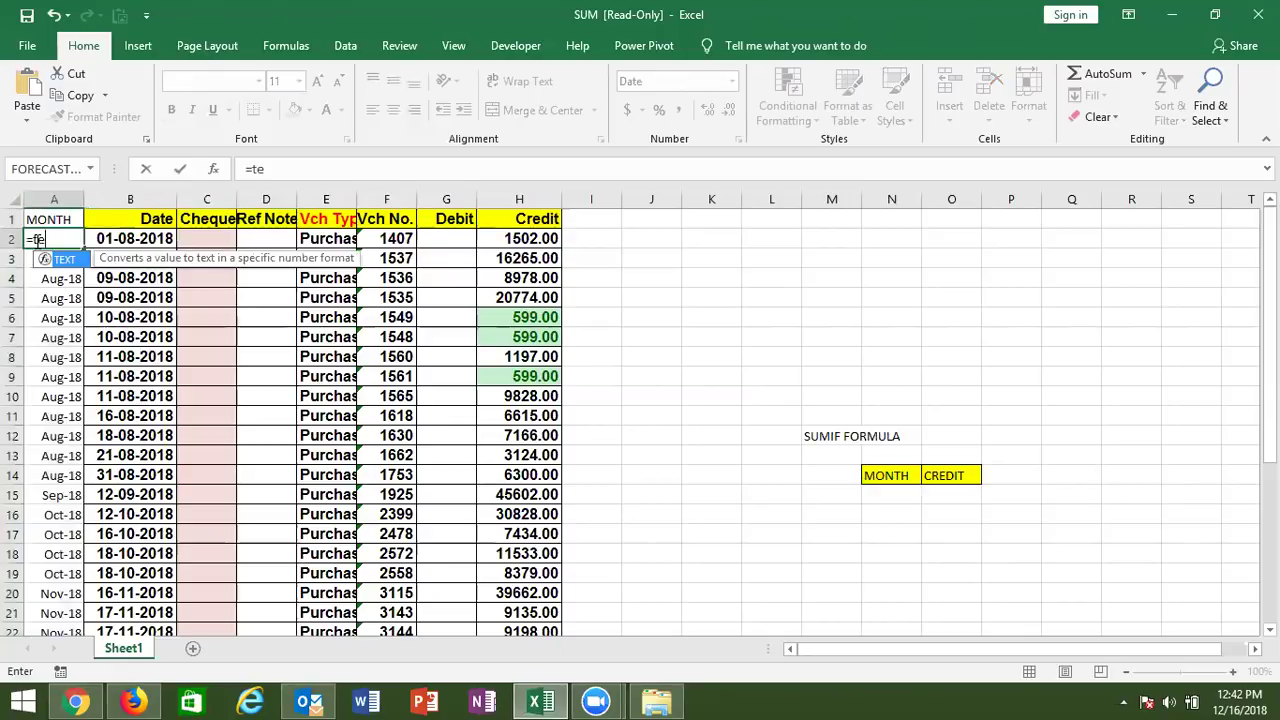
key("Tab")
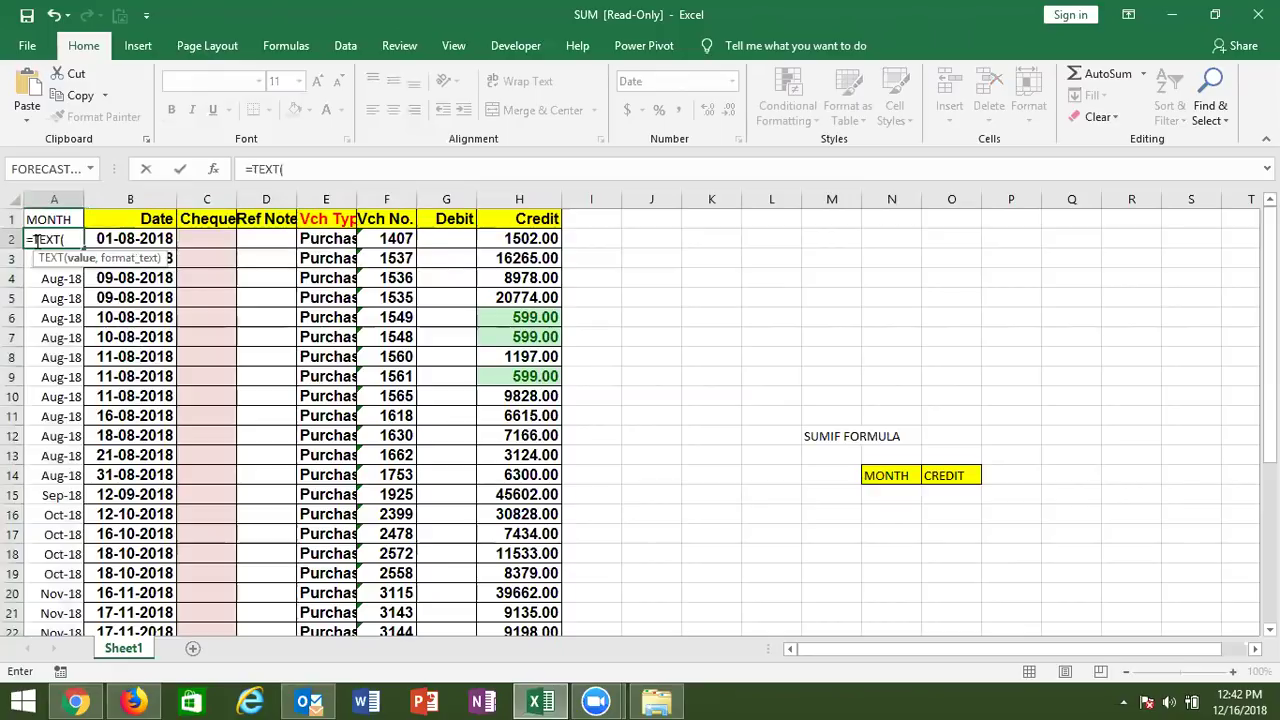
key("Right")
type(",")
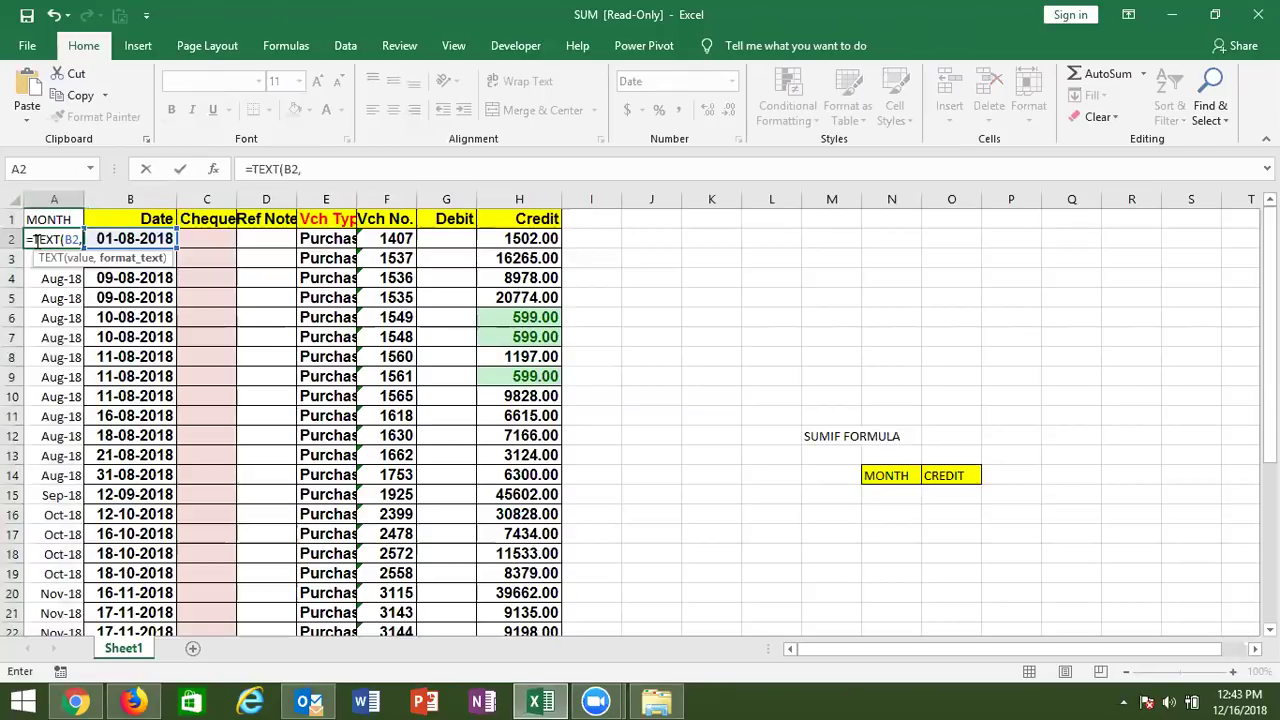
type("\"DD")
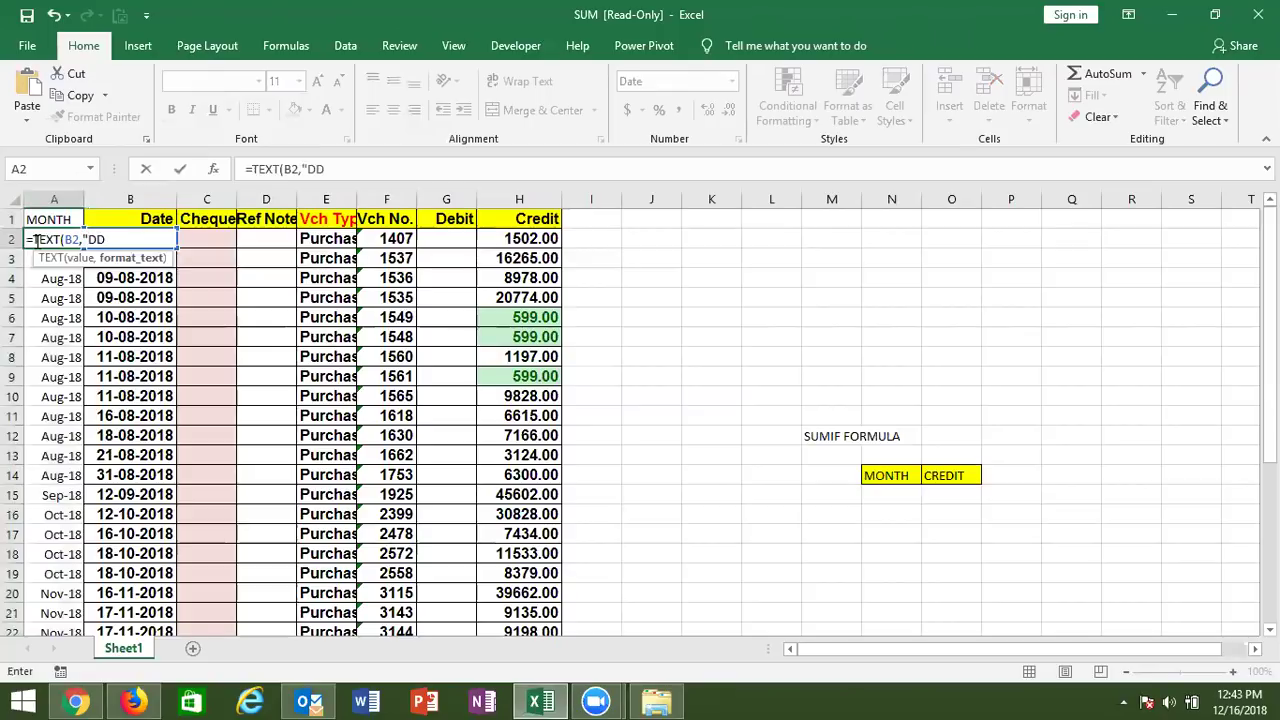
key("BackSpace")
key("BackSpace")
type("MMM\")")
key("Return")
left_click(35, 240)
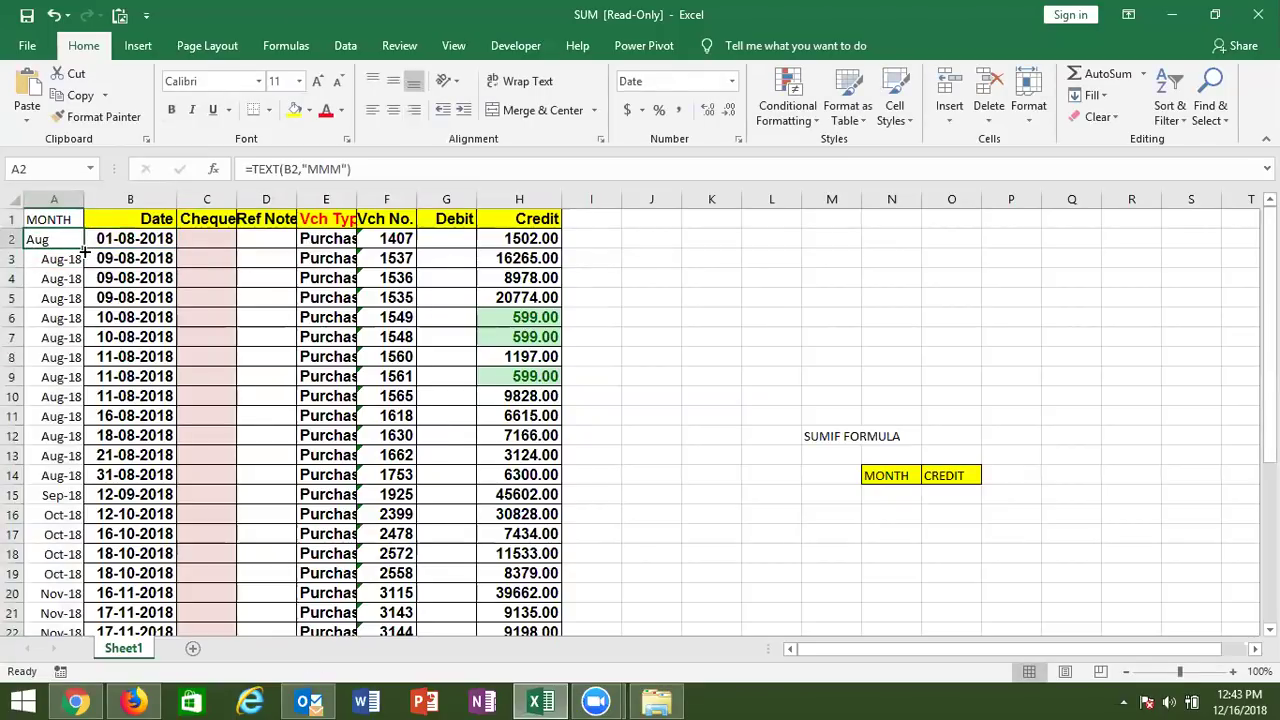
Fill the month-name formula down the MONTH column to row 33 and check the copies
double_click(84, 247)
left_click(59, 280)
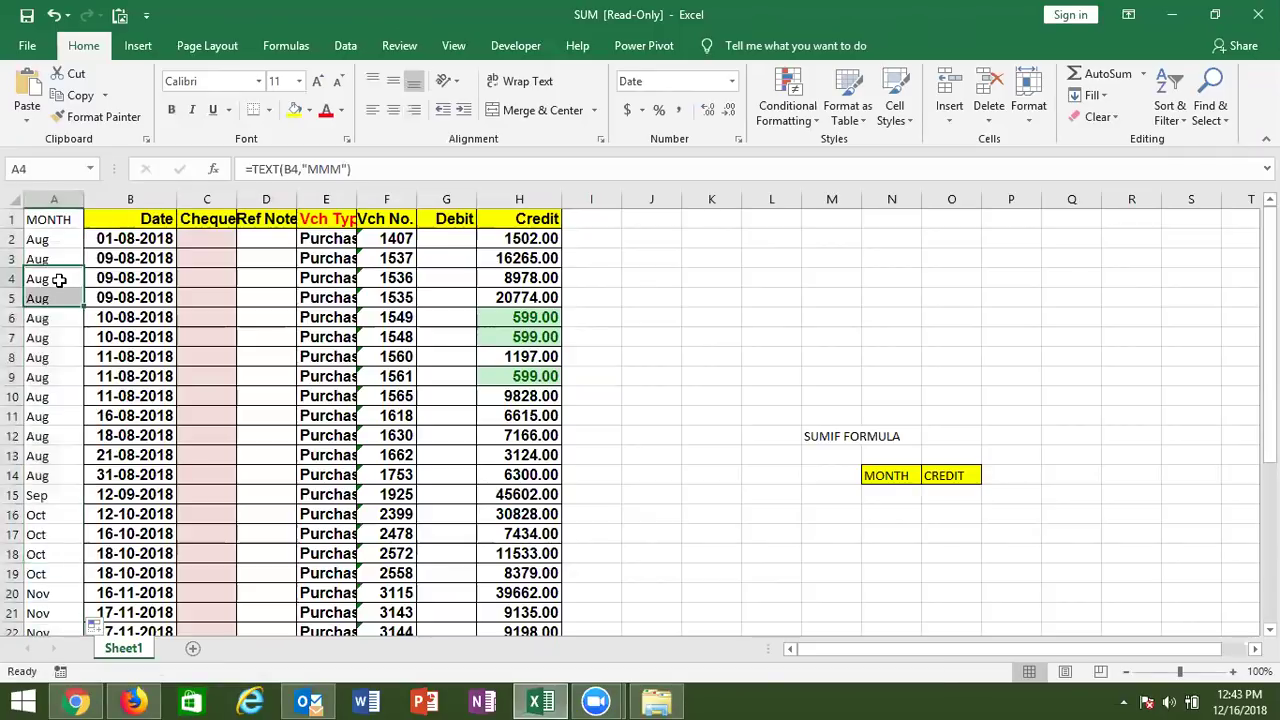
key("ctrl+Down")
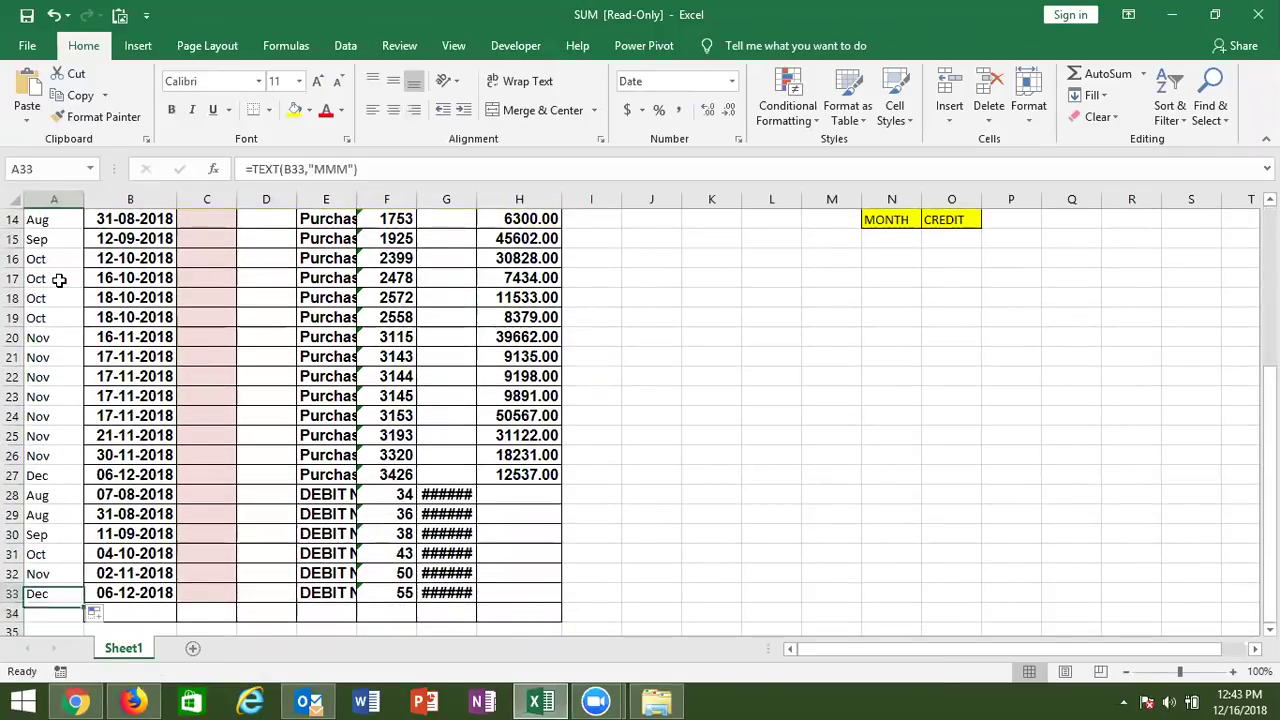
key("ctrl+Up")
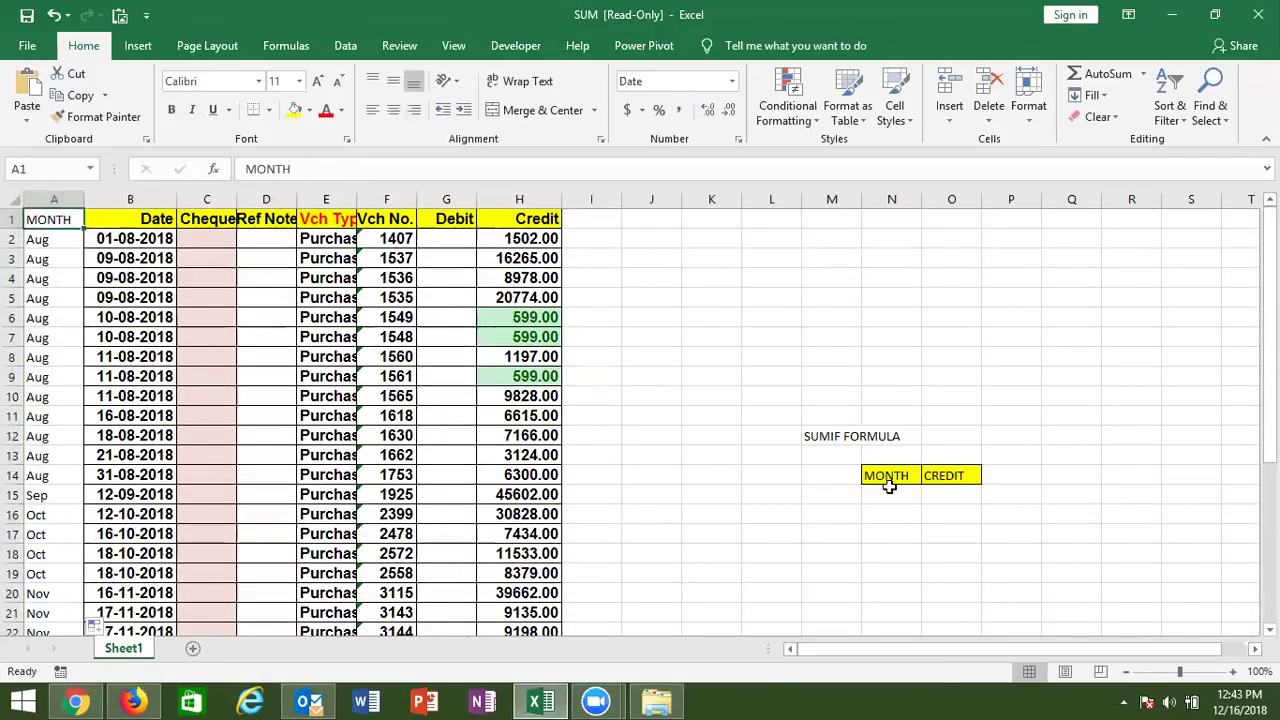
Enter the month label Aug in N15 under the MONTH heading
left_click(889, 496)
type("Au")
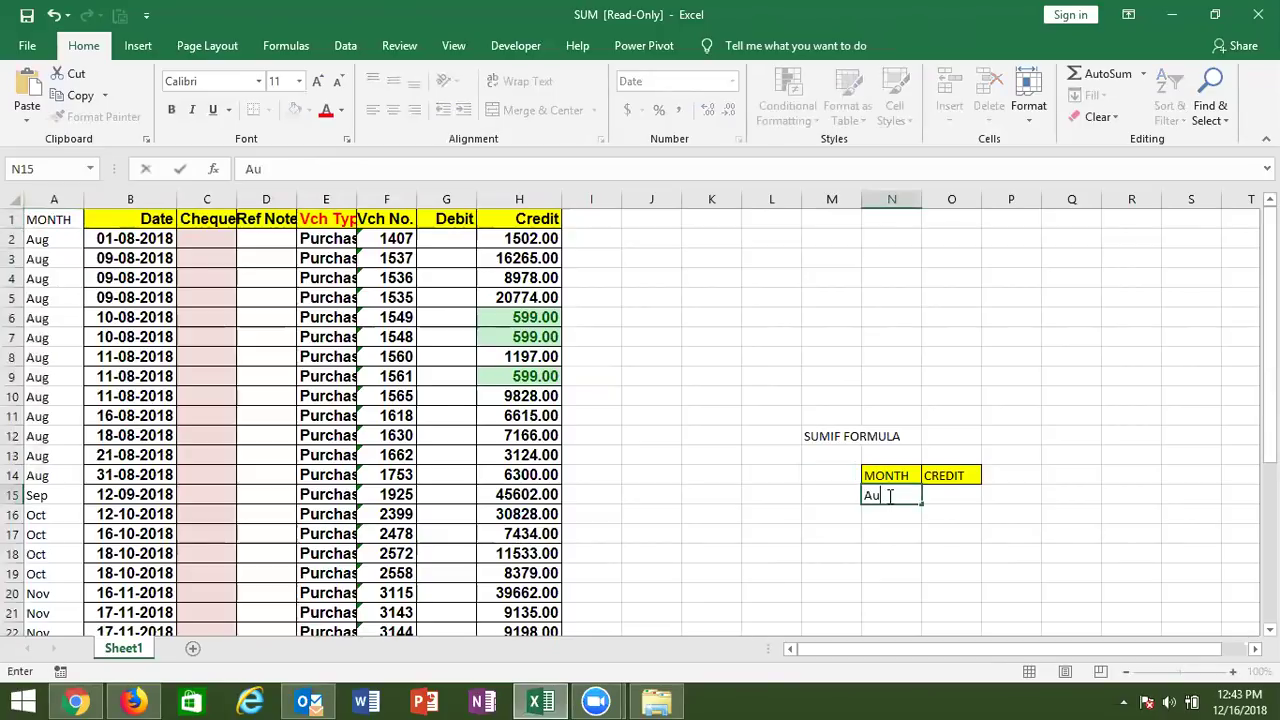
type("g")
key("Tab")
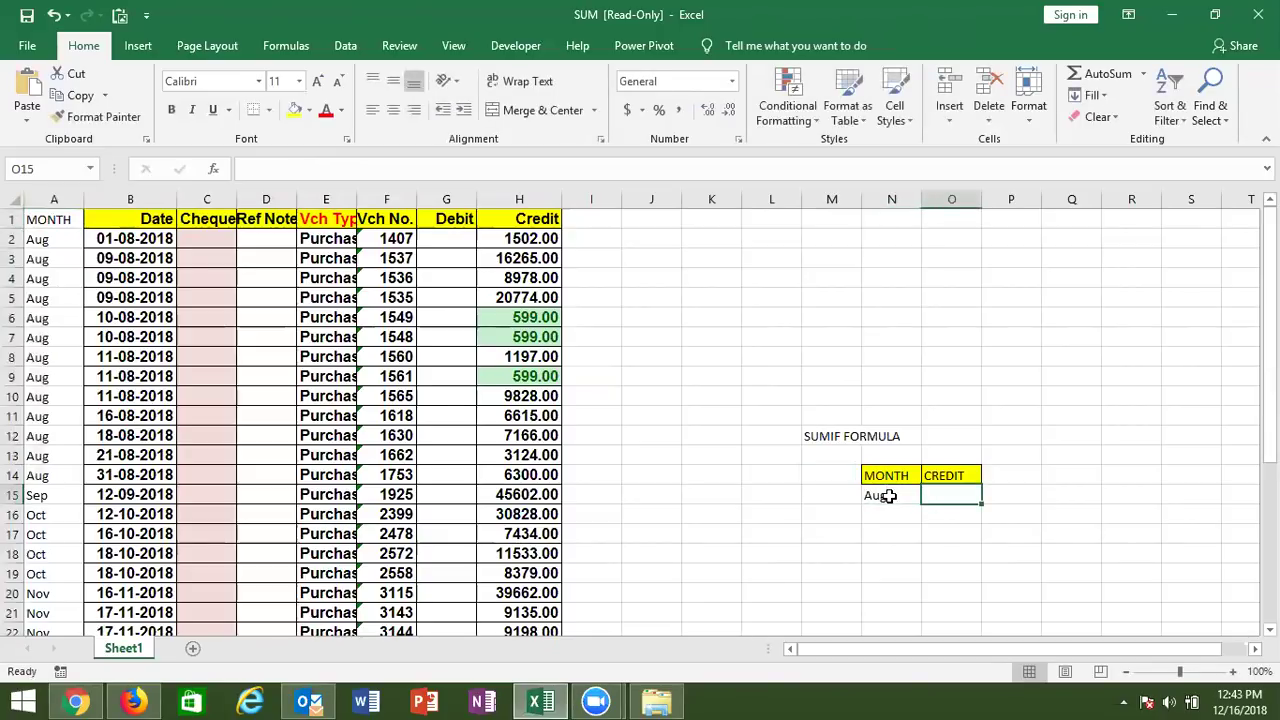
Enter =SUMIF(A:A,N15,H:H) in O15, returning 83546 as August's credit total
type("=sum")
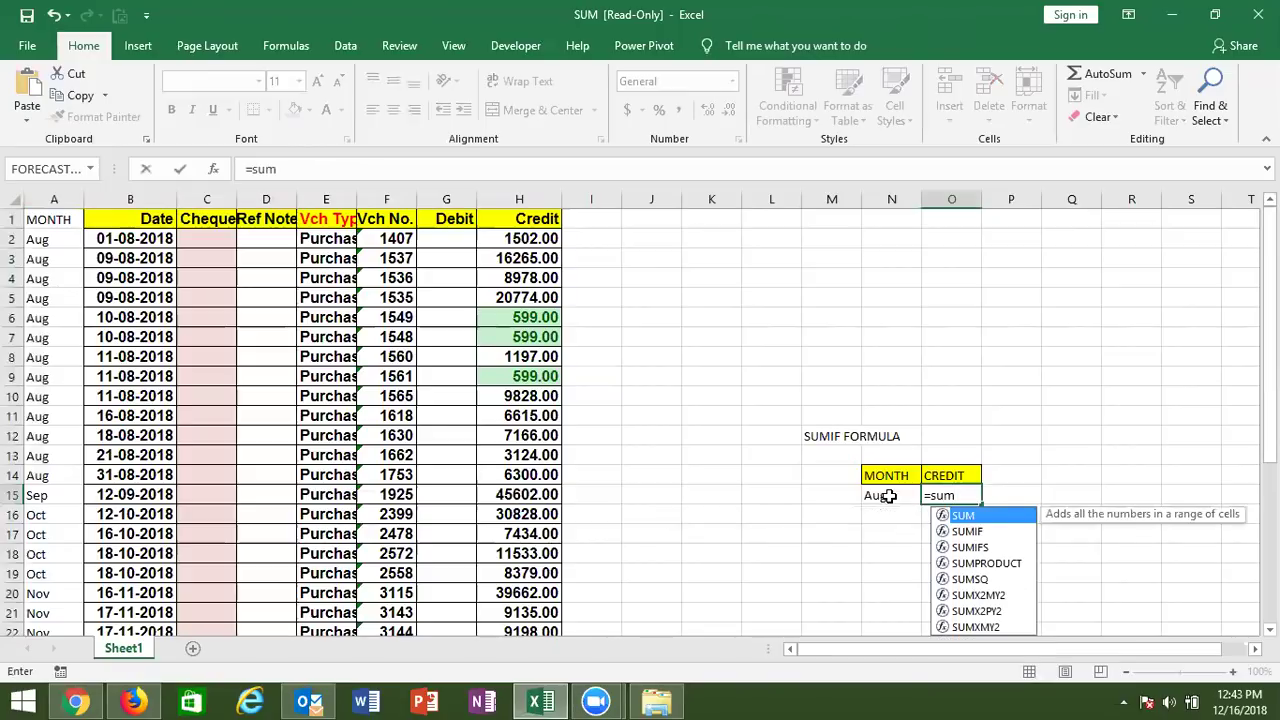
type("if")
key("Tab")
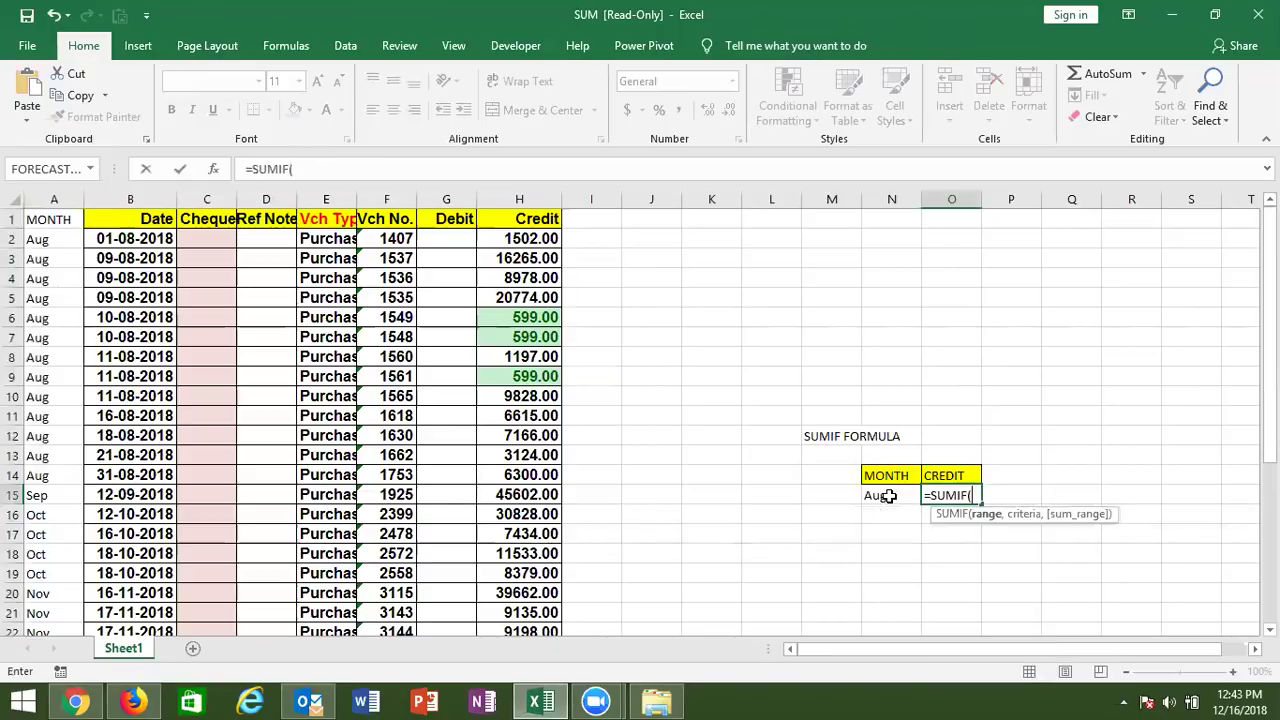
left_click(67, 199)
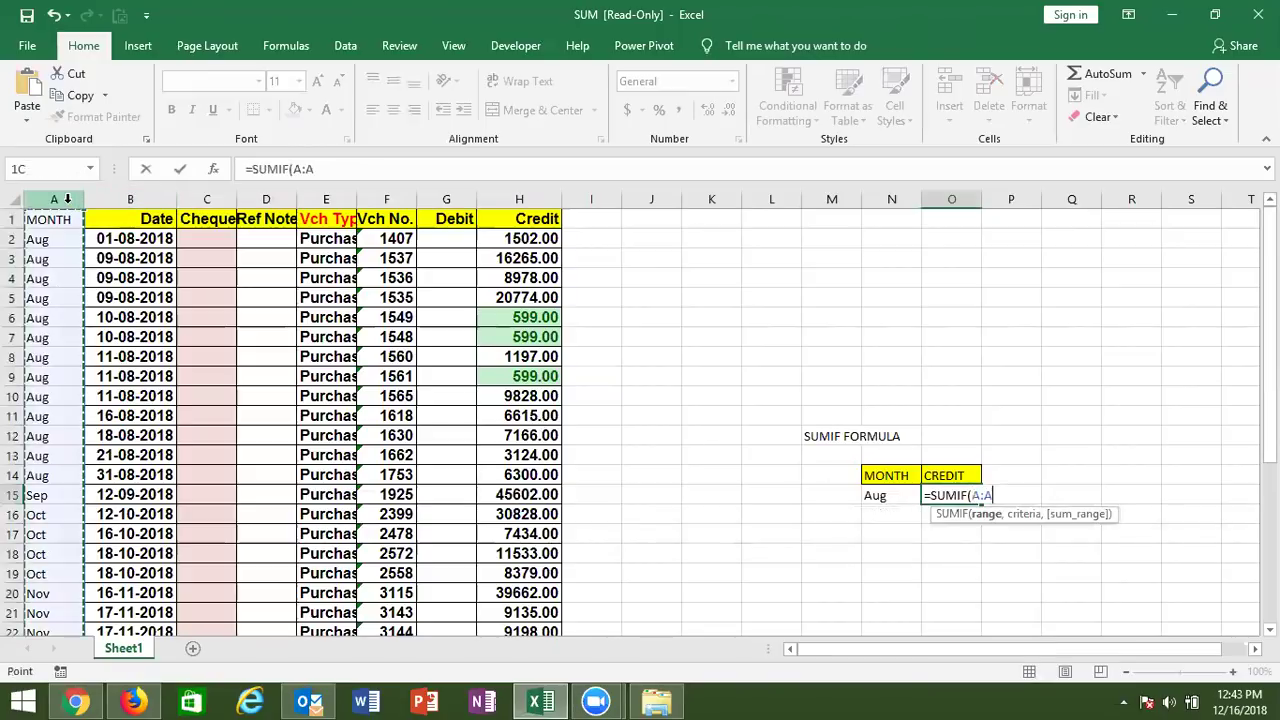
type(",")
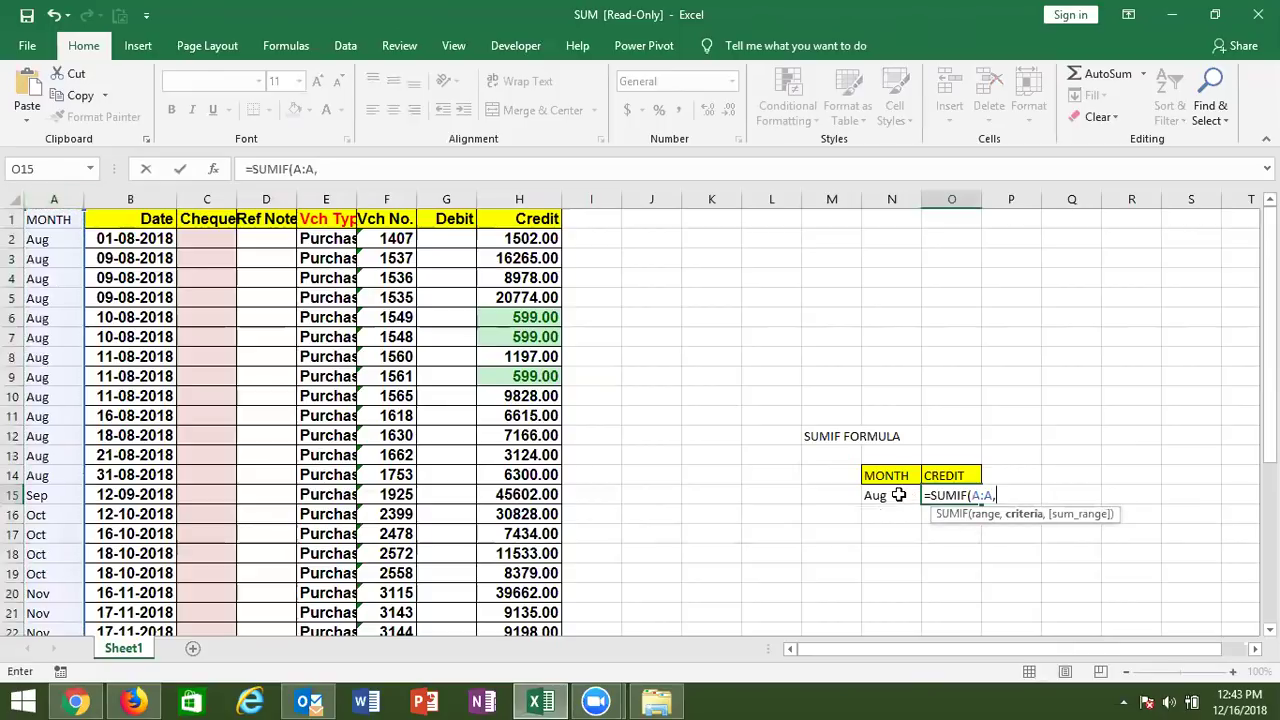
left_click(898, 496)
type(",")
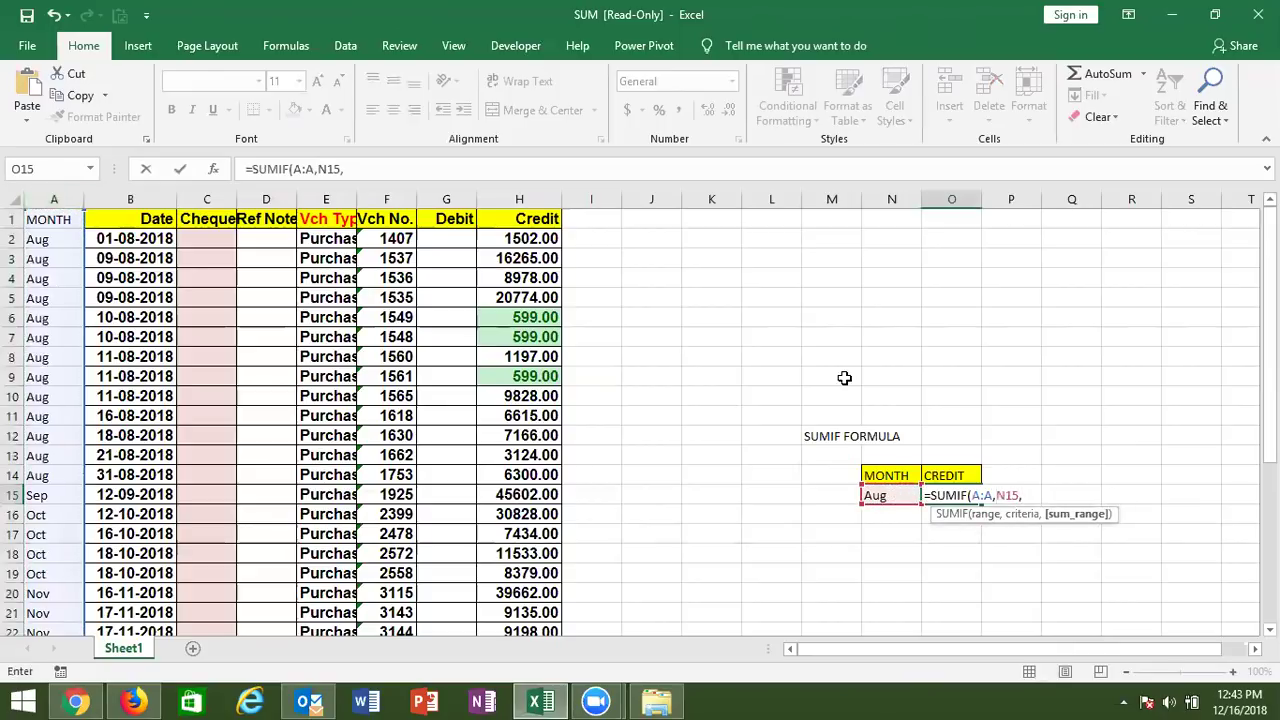
left_click(540, 188)
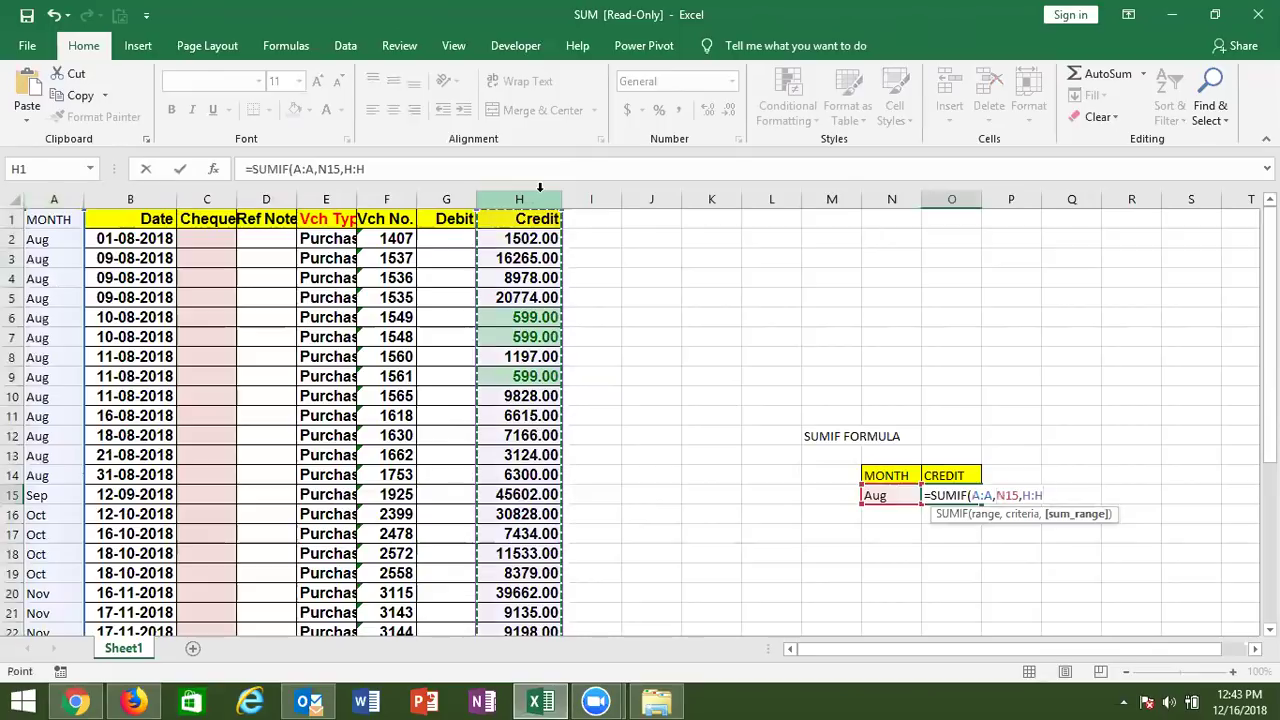
key("Return")
key("Up")
key("Right")
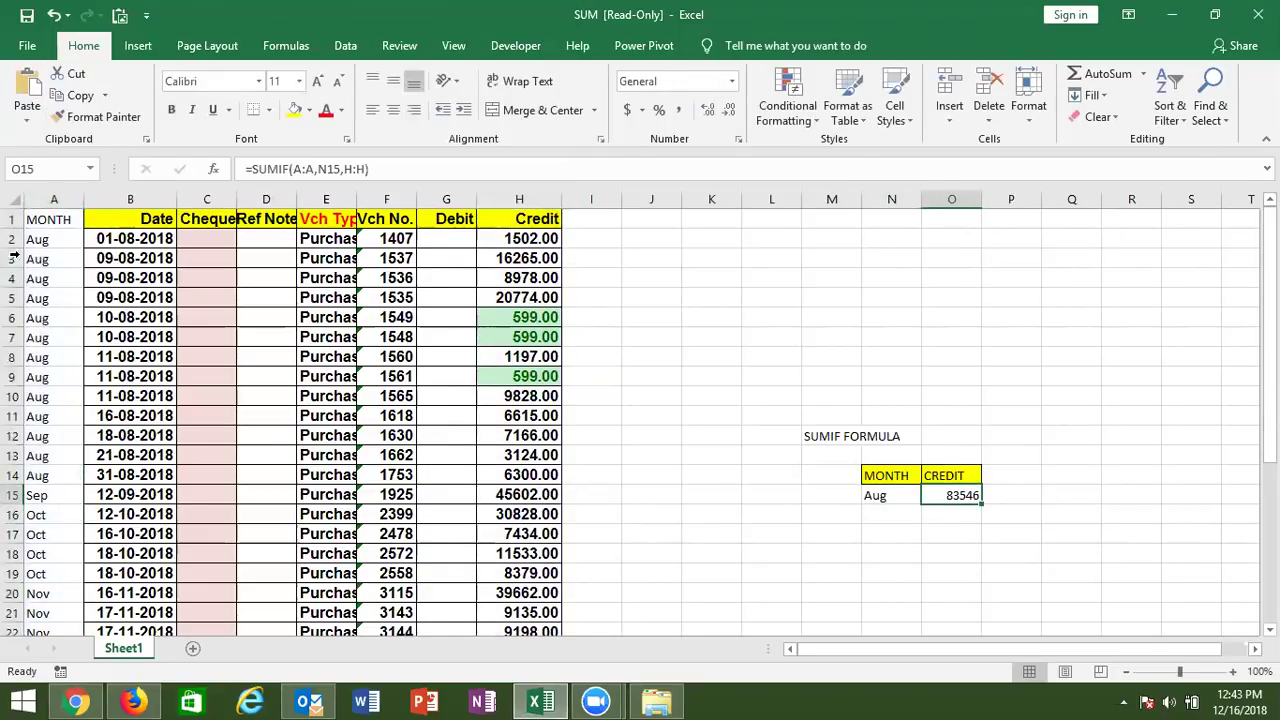
left_click(57, 200)
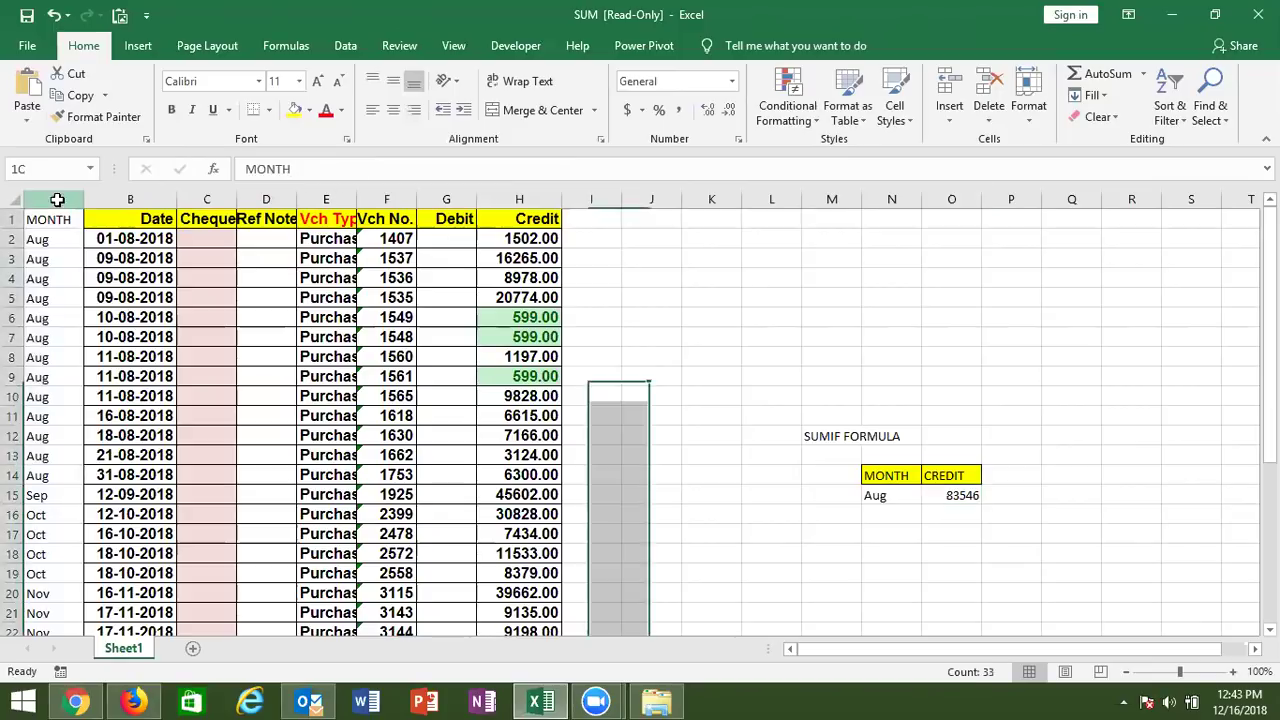
Check the first Date value, 01-08-2018, without changing it
left_click(135, 259)
double_click(145, 239)
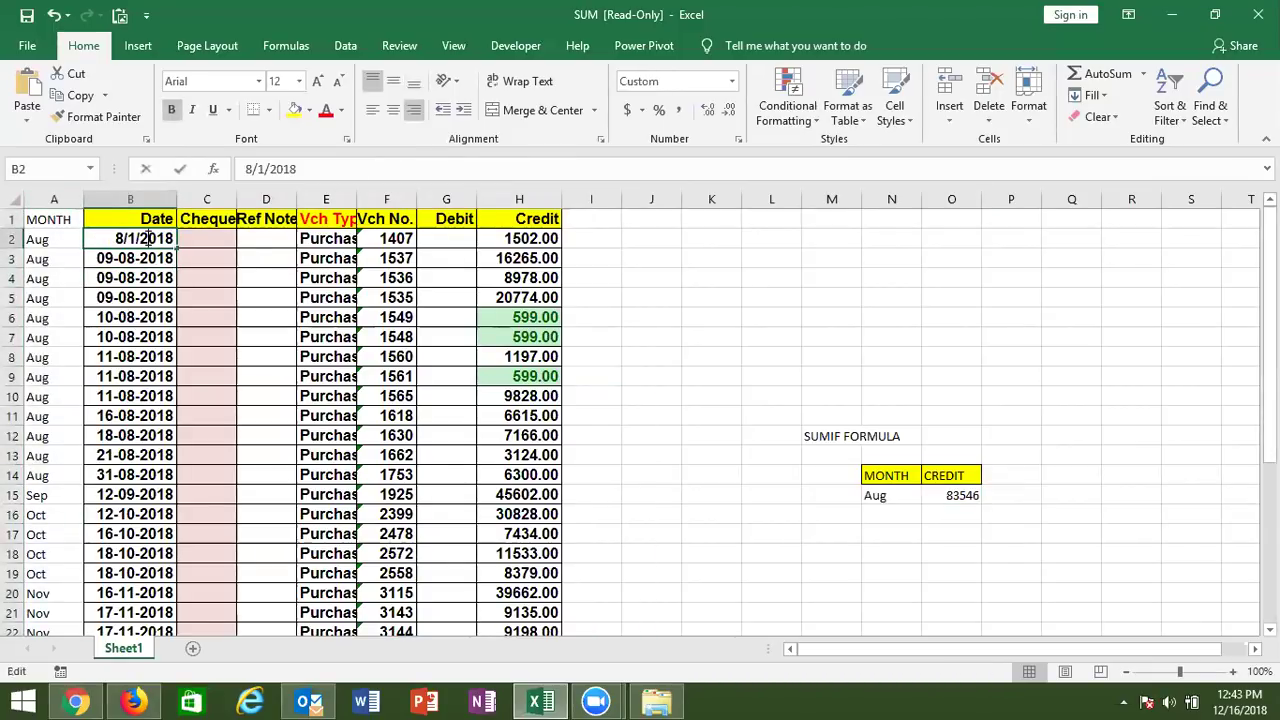
key("Return")
left_click(147, 238)
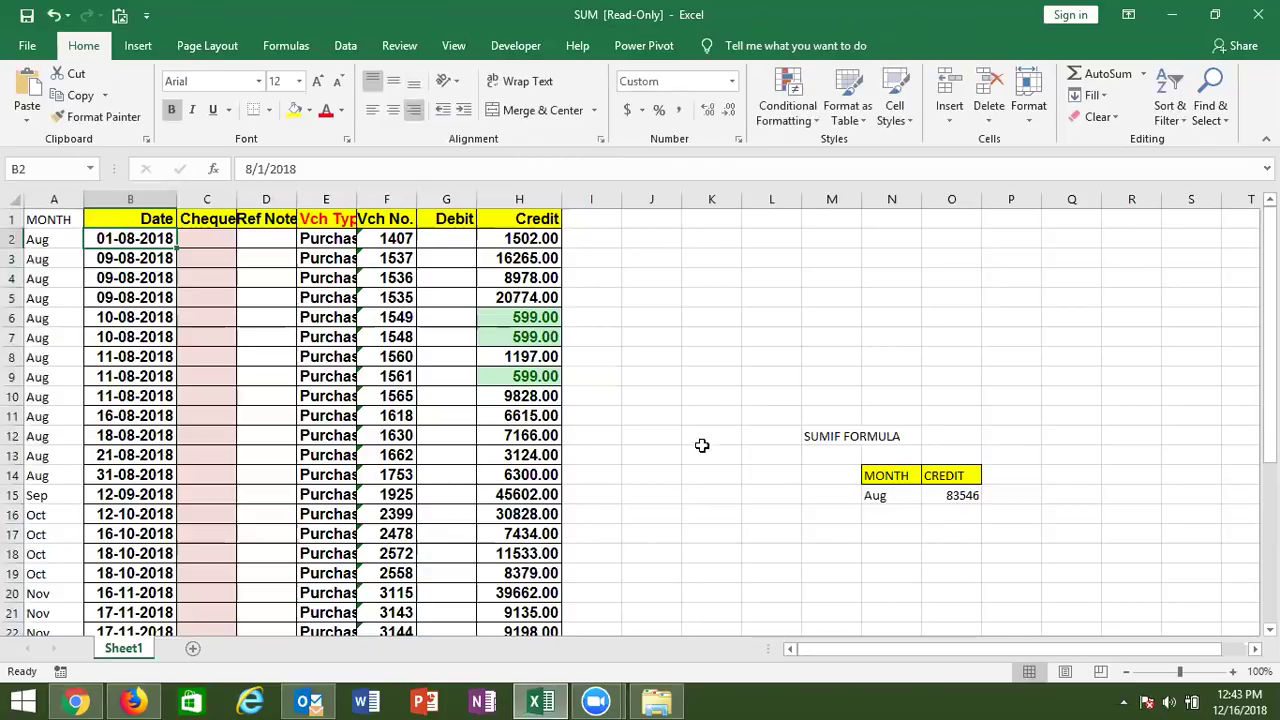
Type Aug below the SUMIF table and move the label down to cell M18
left_click(825, 530)
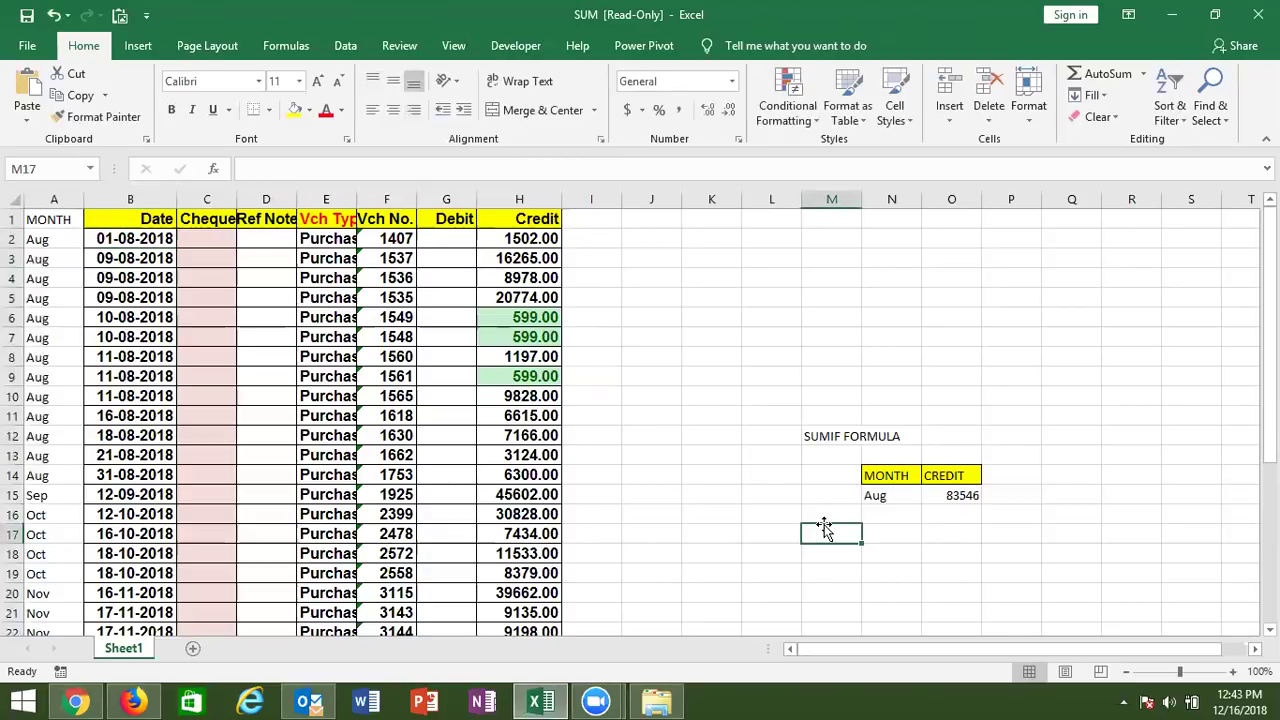
type("Aug")
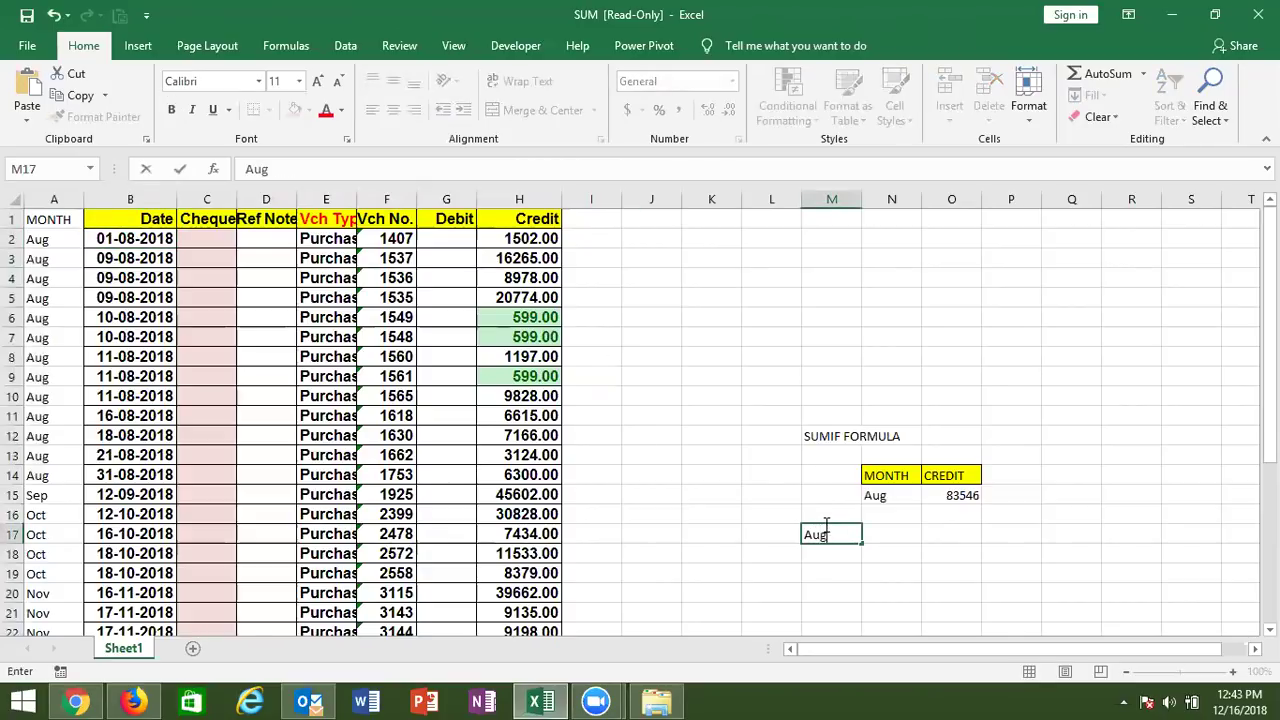
key("Tab")
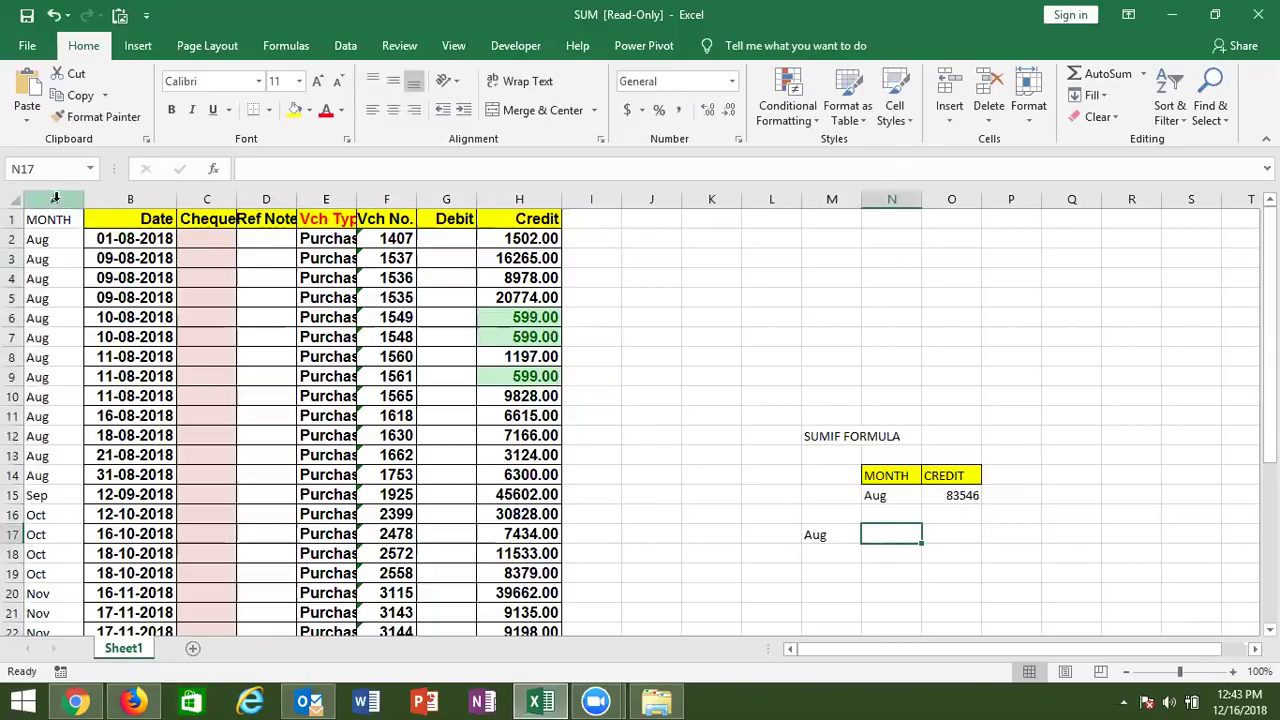
left_click(55, 198)
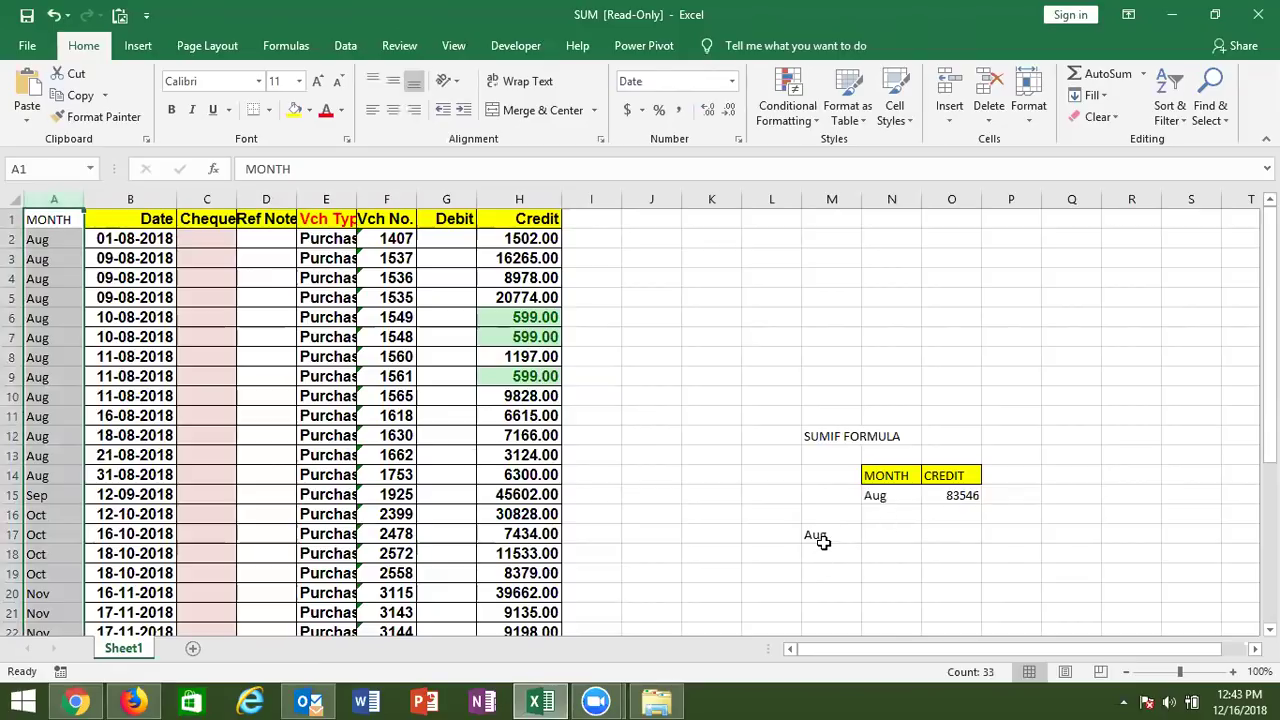
left_click(828, 535)
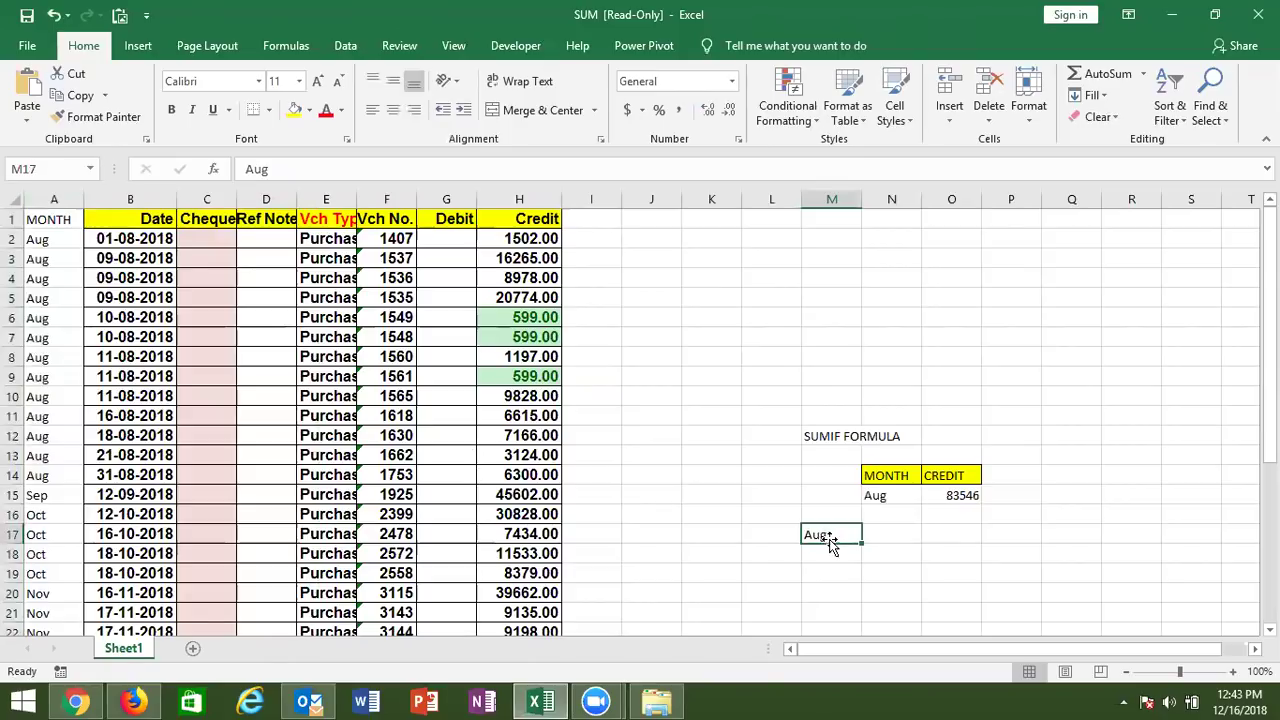
left_click_drag(825, 535, 832, 553)
Build the start date 1-Aug-2018 in N17 with ="1-"&M18&"-2018"
left_click(875, 534)
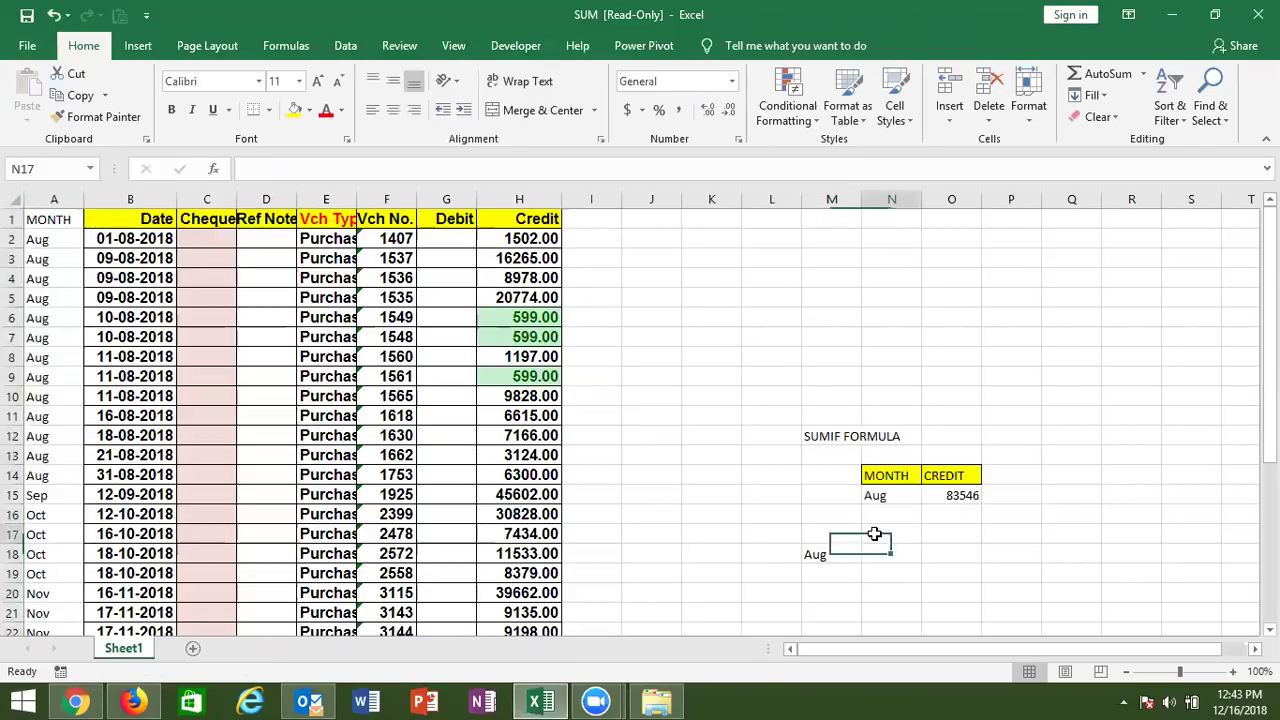
type("1")
key("BackSpace")
type("\"1-\"")
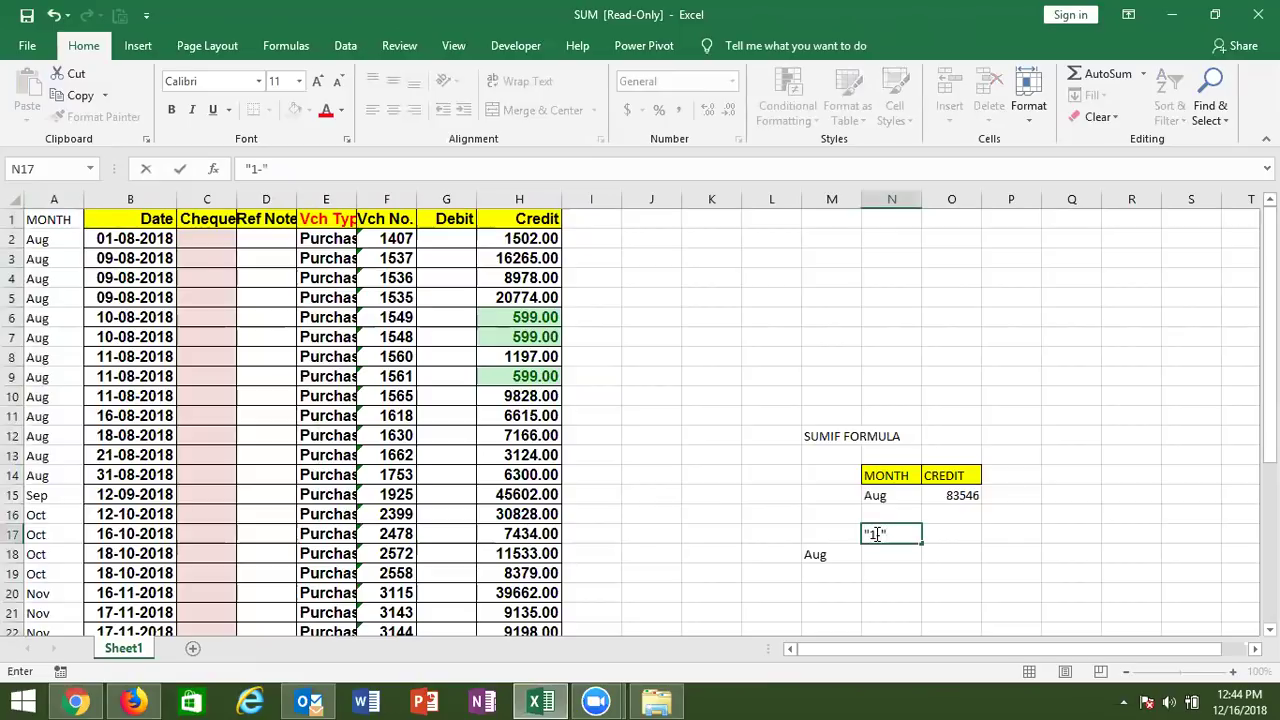
type("&")
left_click(840, 554)
double_click(868, 533)
type("=")
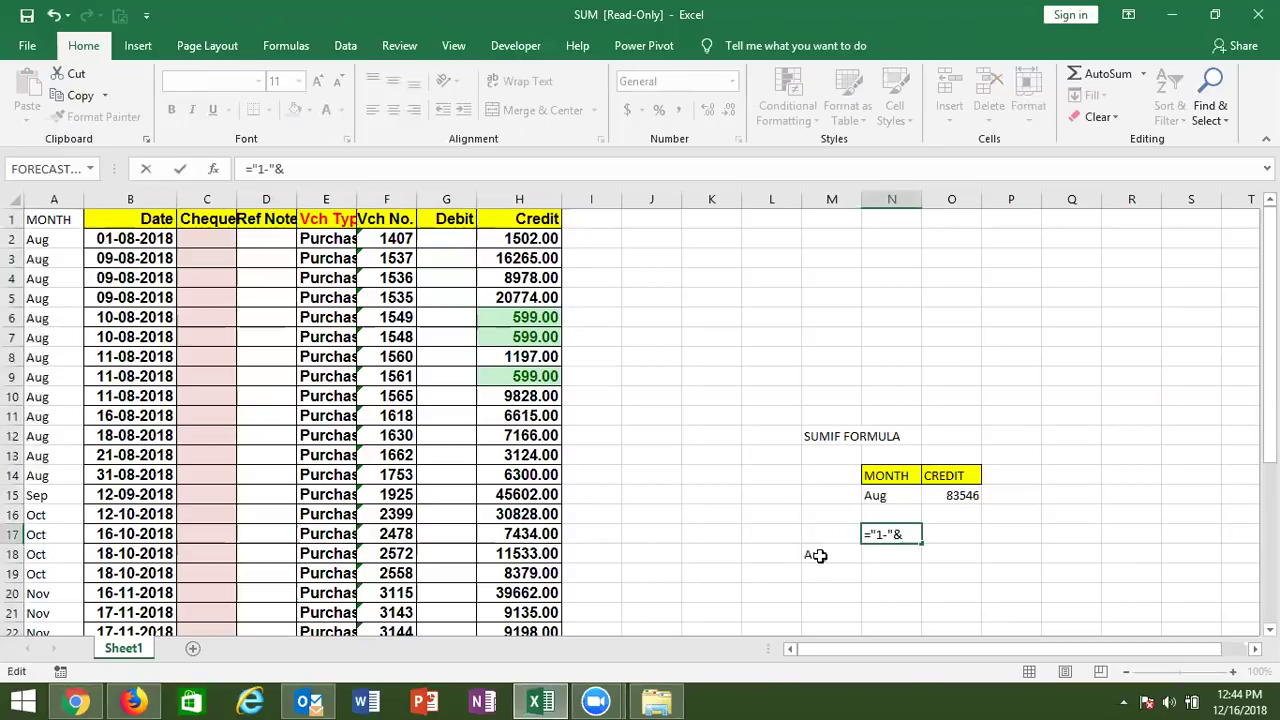
left_click(818, 555)
type("&\"-\"")
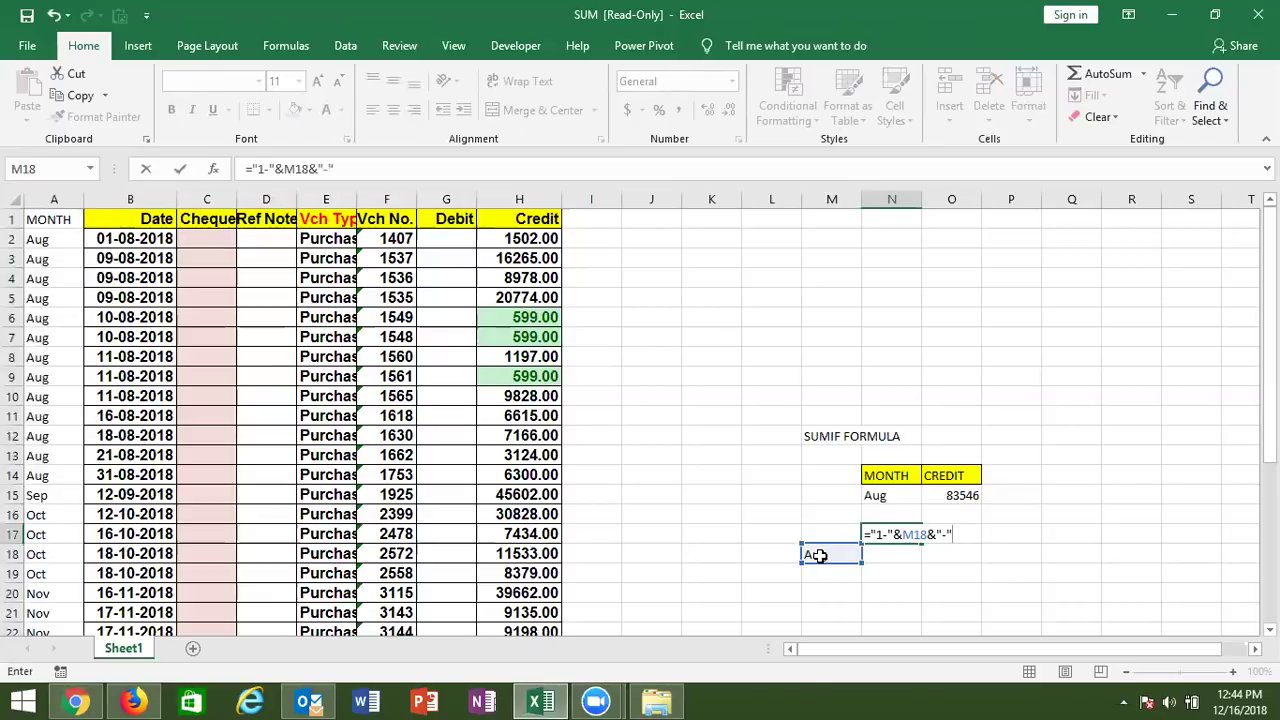
key("BackSpace")
type("2018")
type("\"")
key("Return")
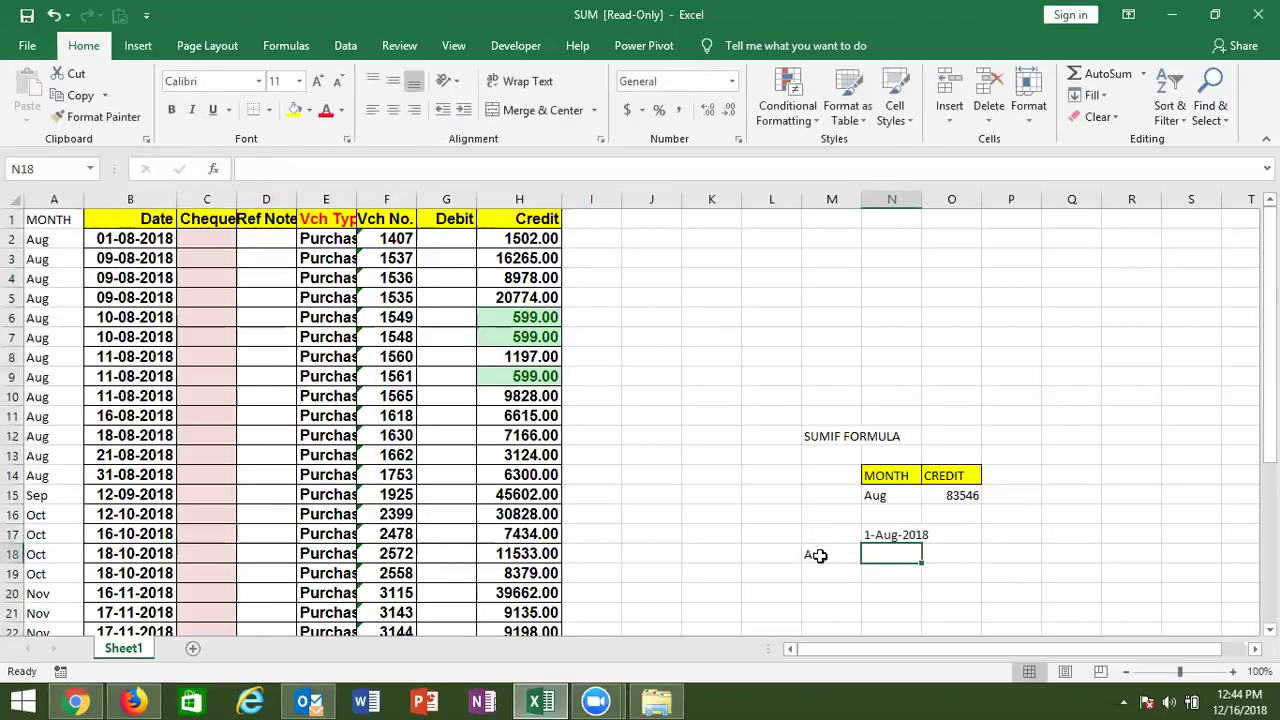
Enter =EOMONTH(N17,0) in O17 and format it as a date, showing 31-Aug-18
key("Up")
key("Right")
type("=eo")
key("Tab")
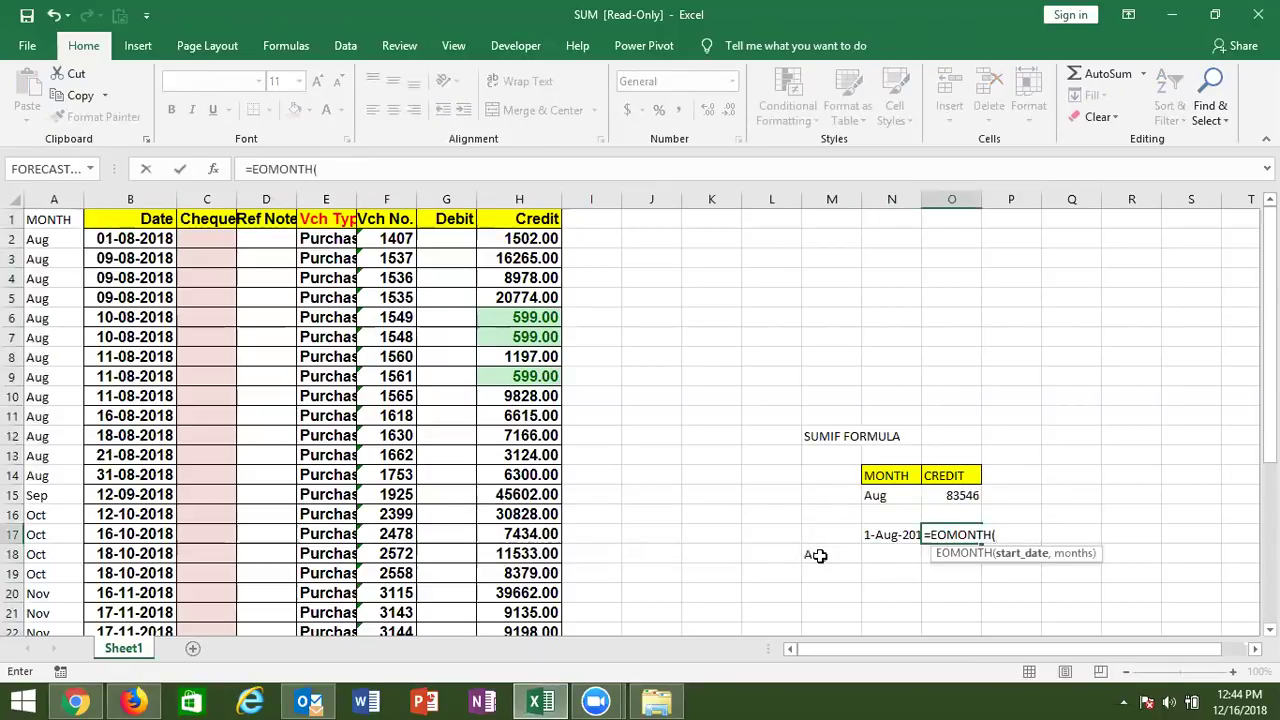
key("Left")
type(",")
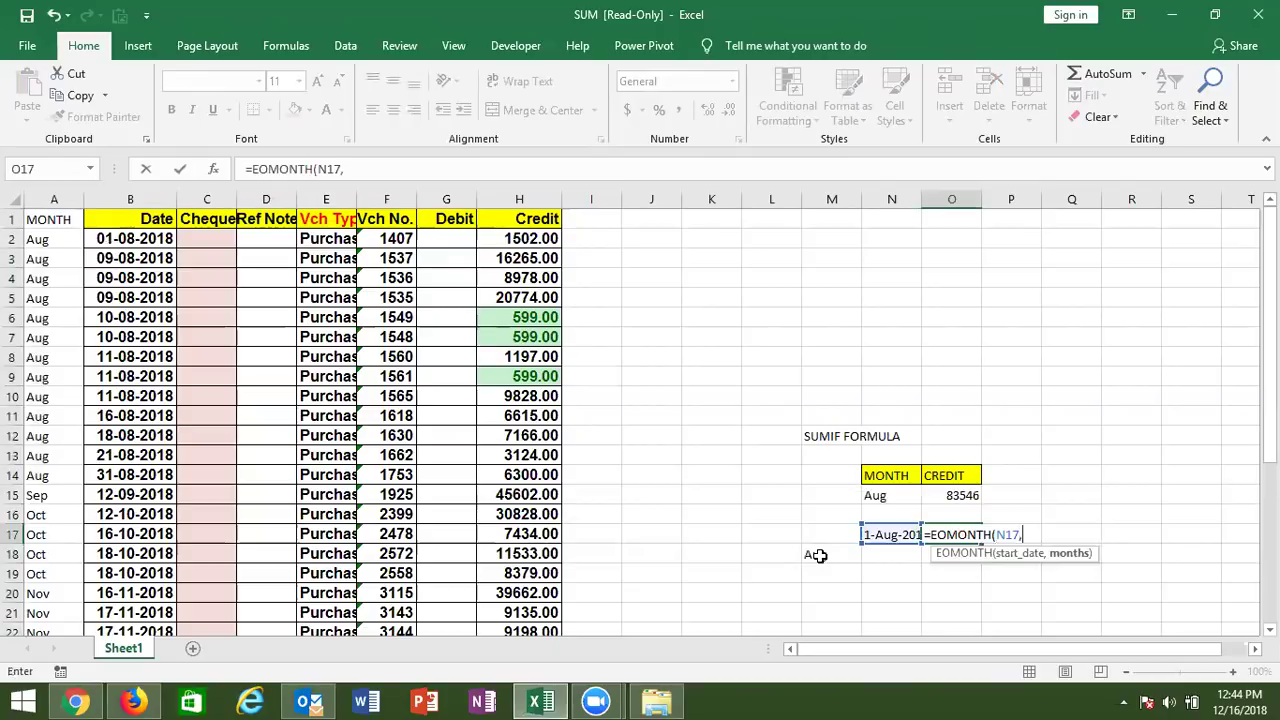
type("0")
key("Return")
key("Up")
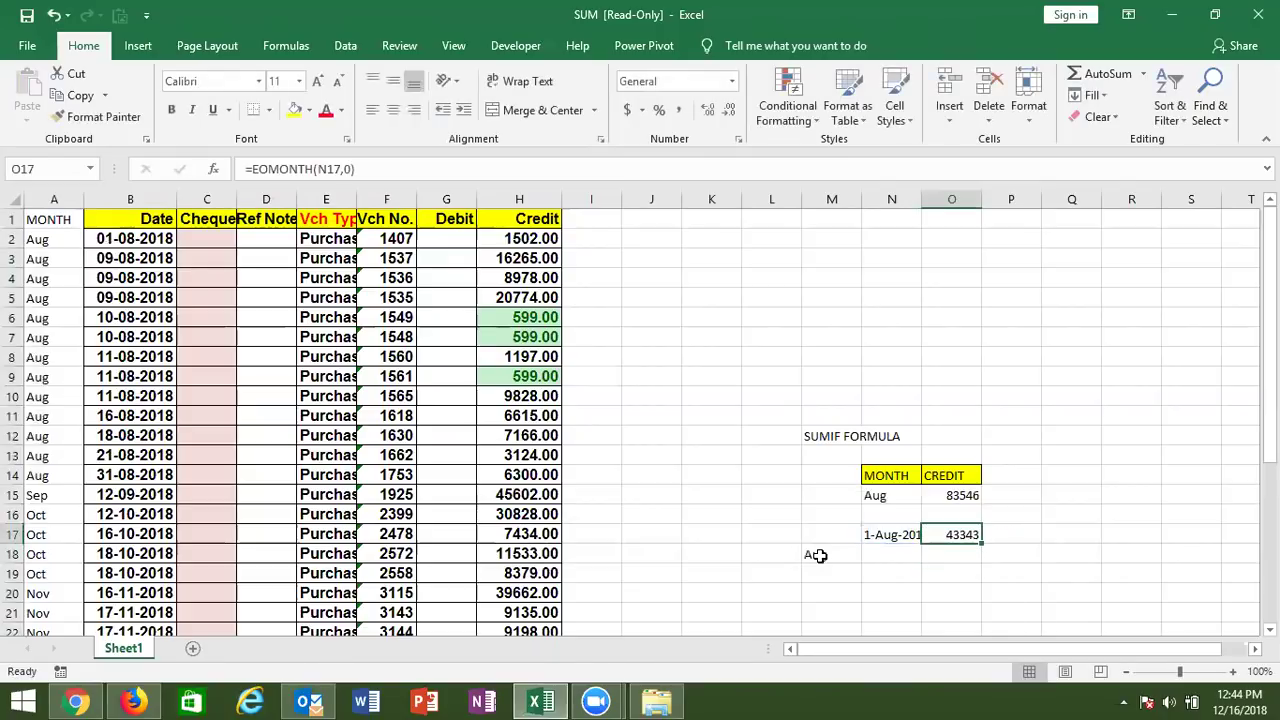
key("ctrl+shift+numbersign")
key("Down")
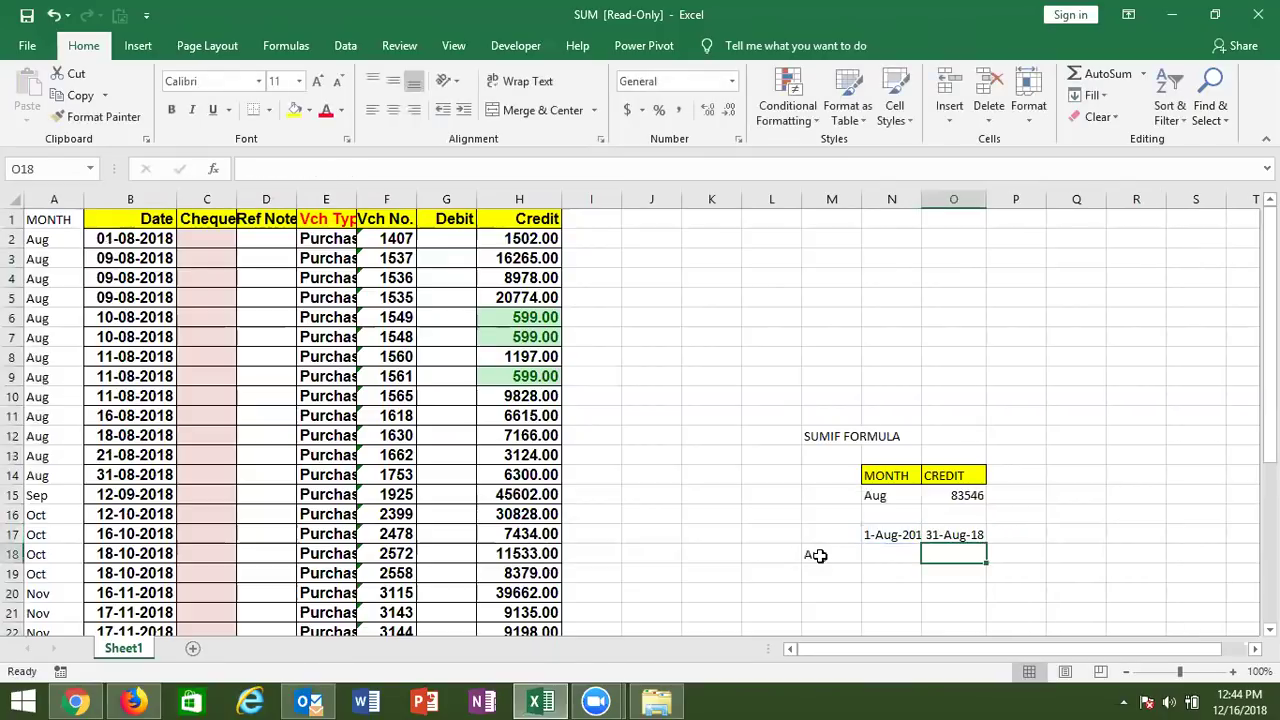
key("Left")
Enter =SUMIFS(H:H,B:B,">"&N17,B:B,"<="&O17) in N18, giving 82044, and compare with O15's SUMIF
type("=sum")
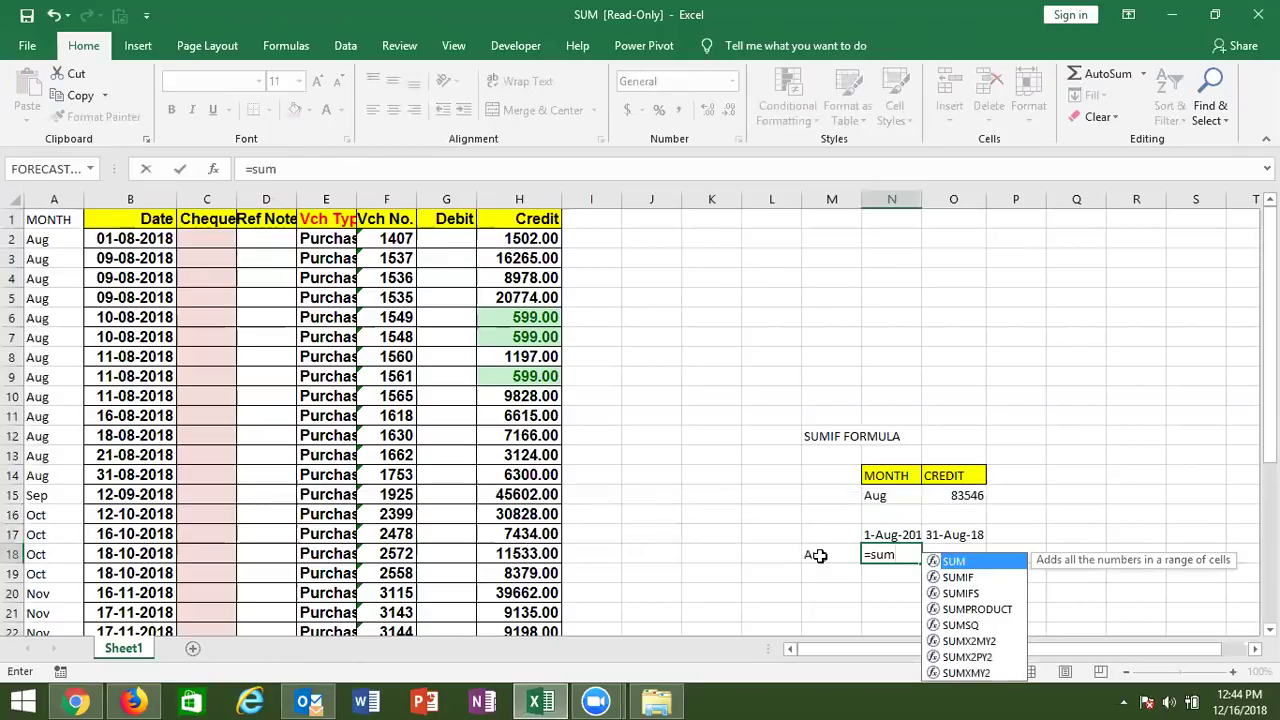
key("Down")
key("Down")
key("Tab")
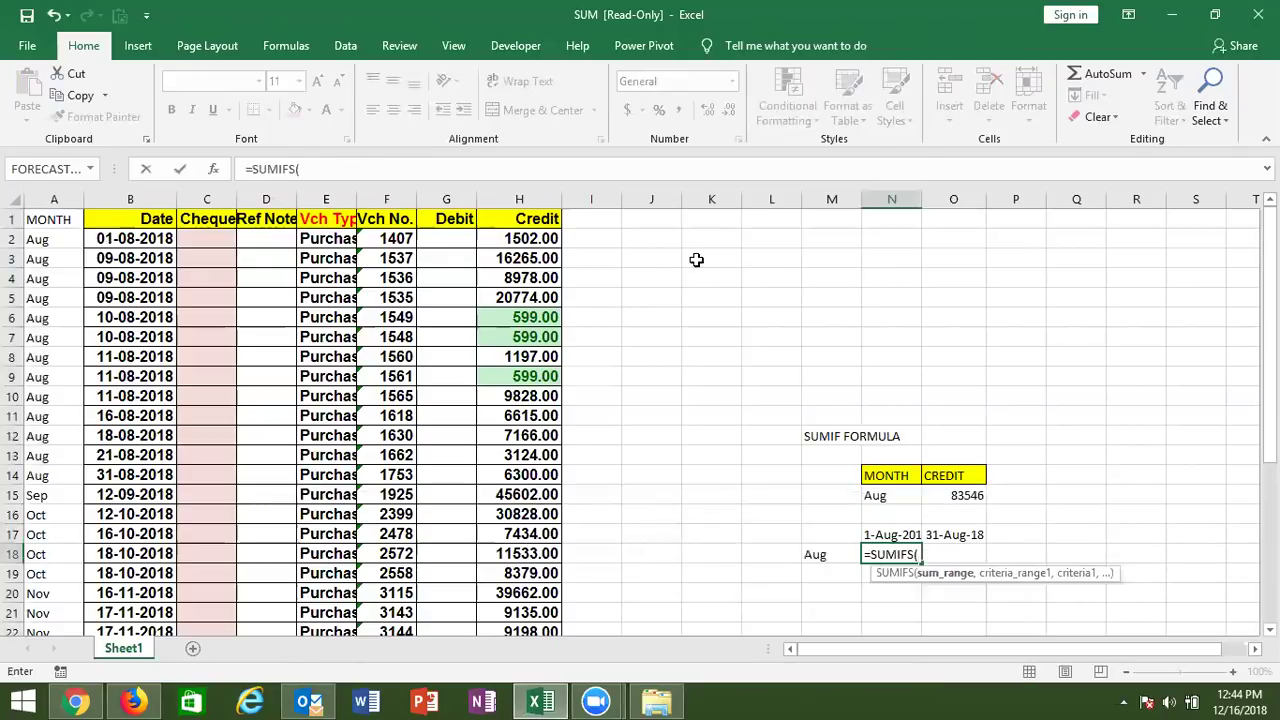
left_click(545, 190)
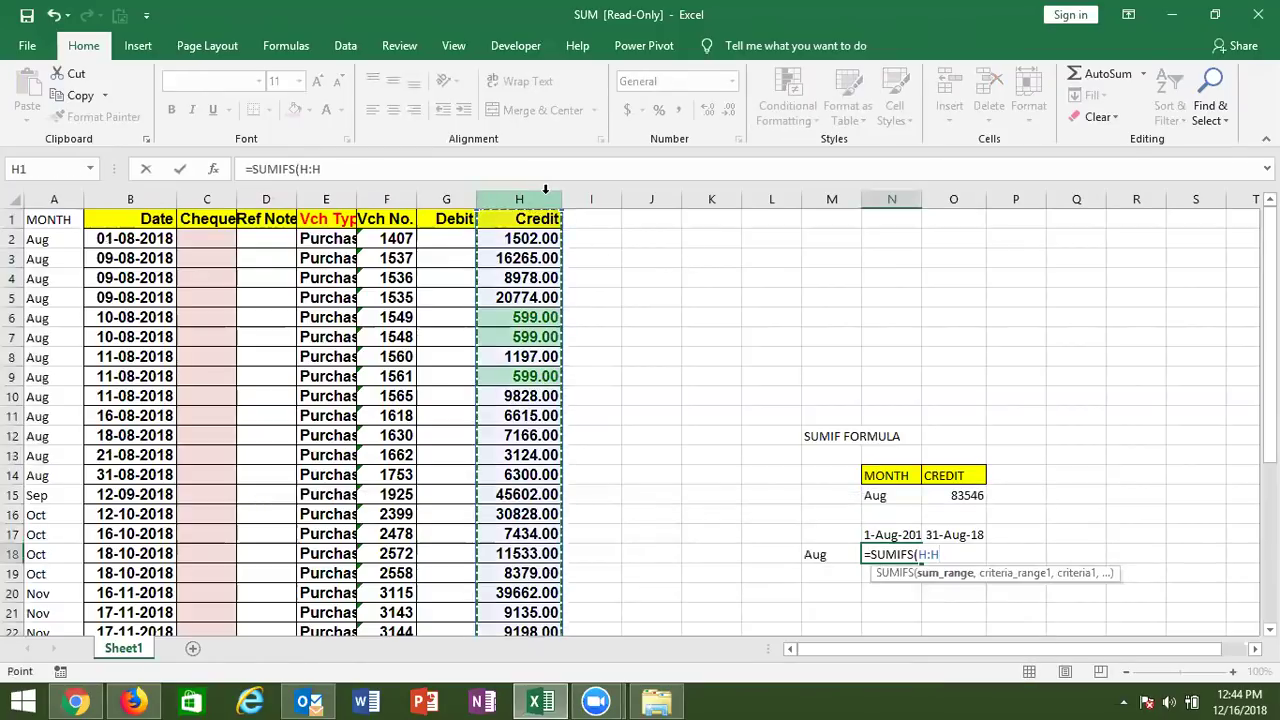
type(",")
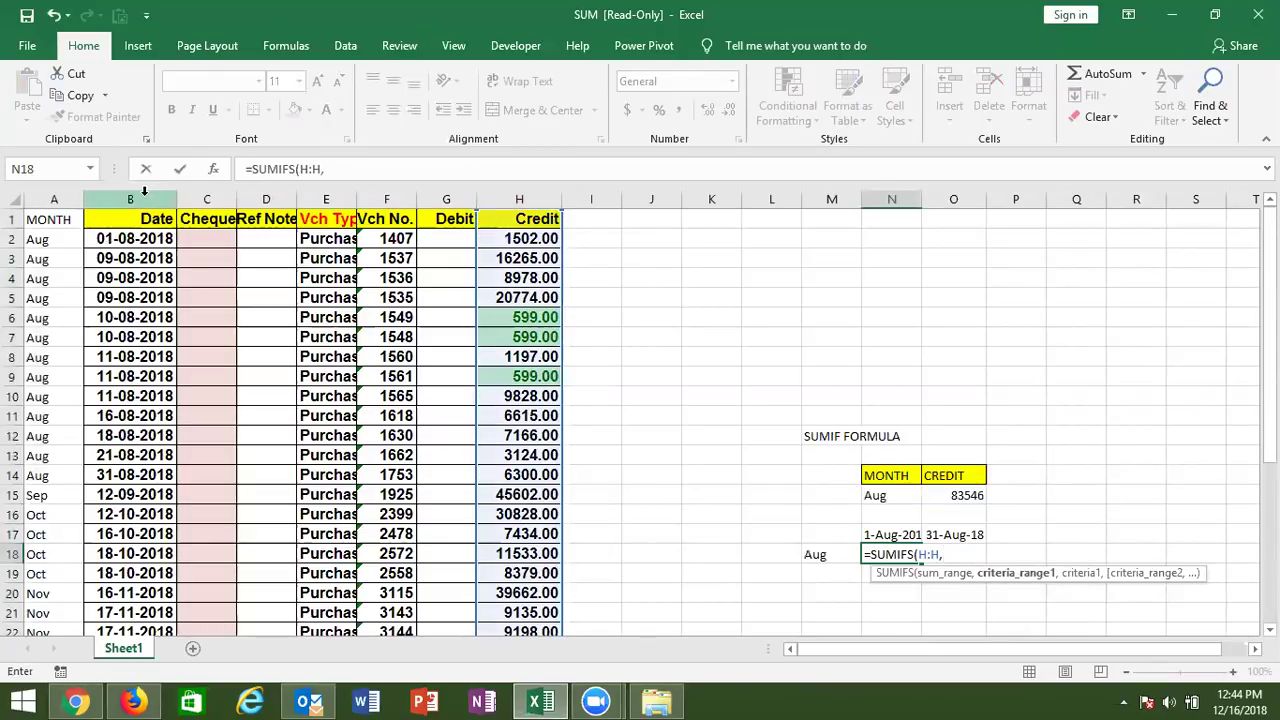
left_click(145, 191)
type(",\">\"")
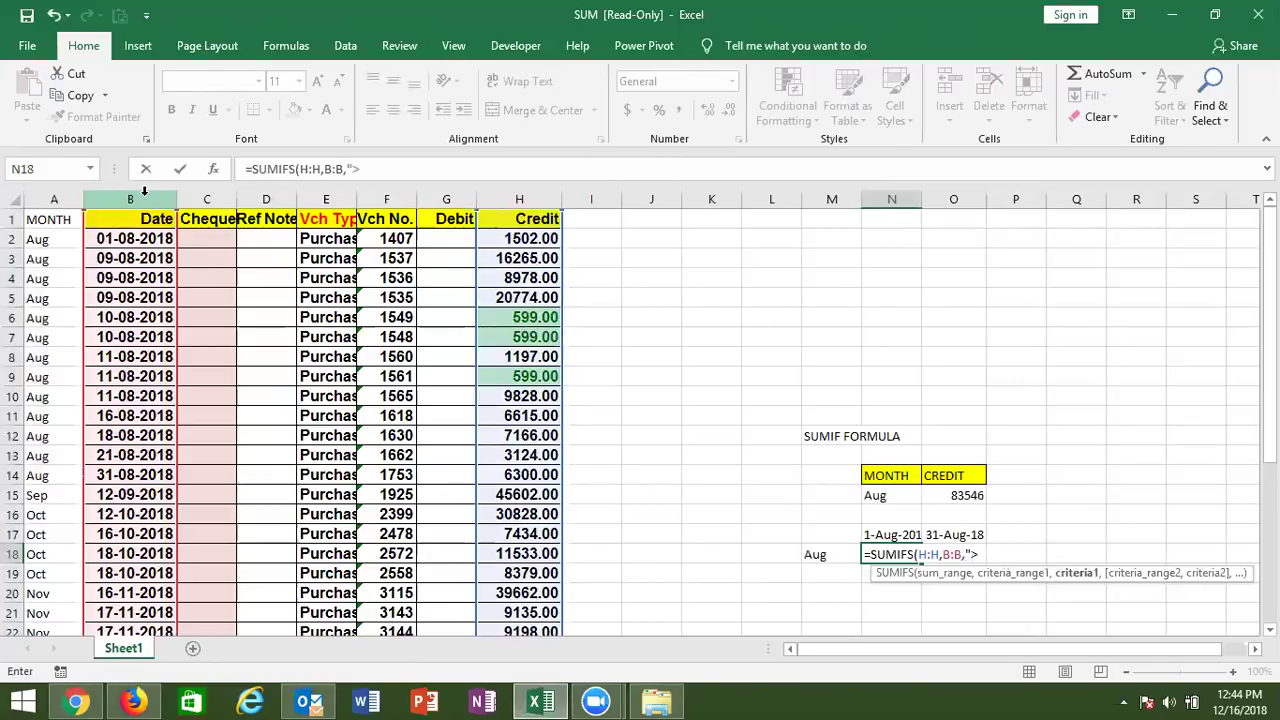
type("&")
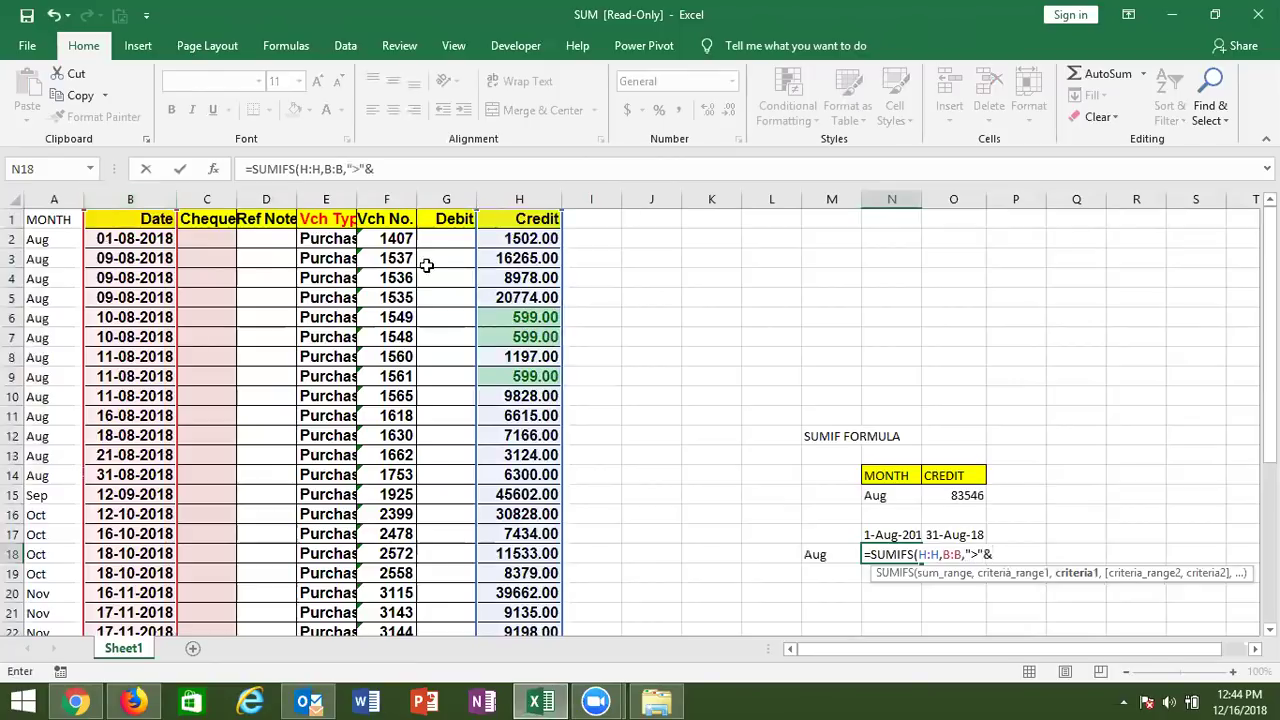
left_click(884, 535)
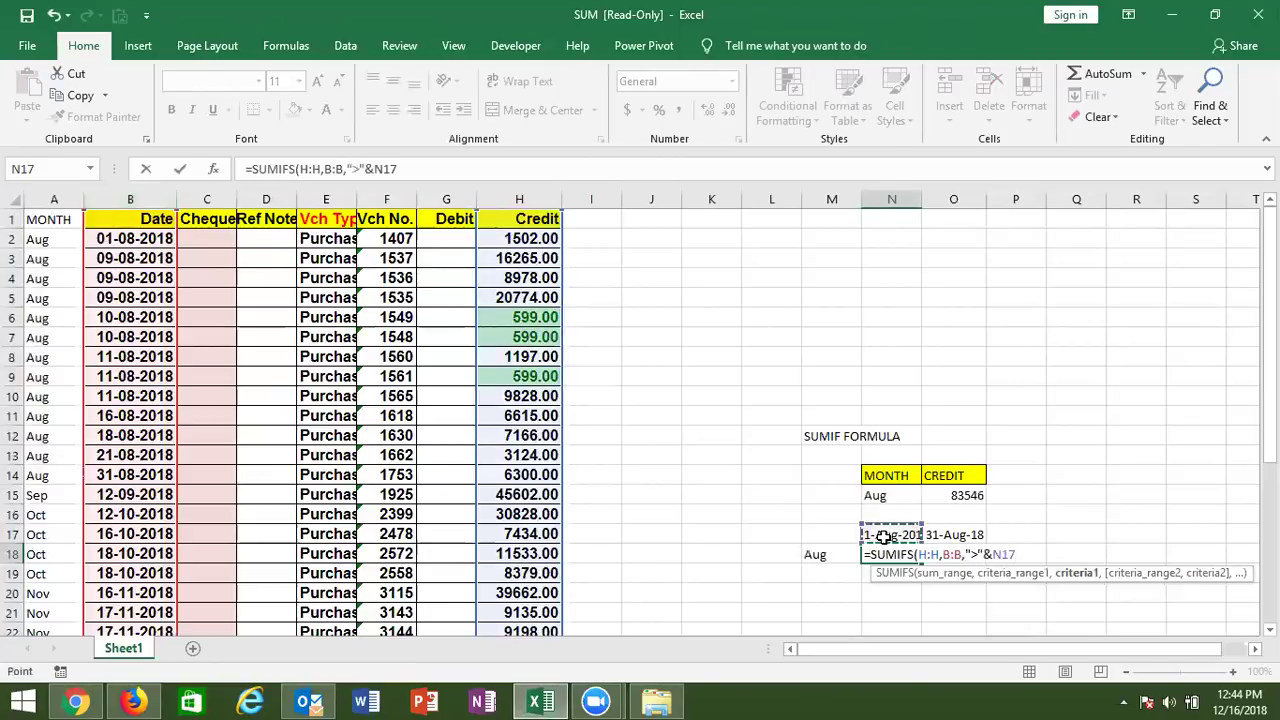
type(",")
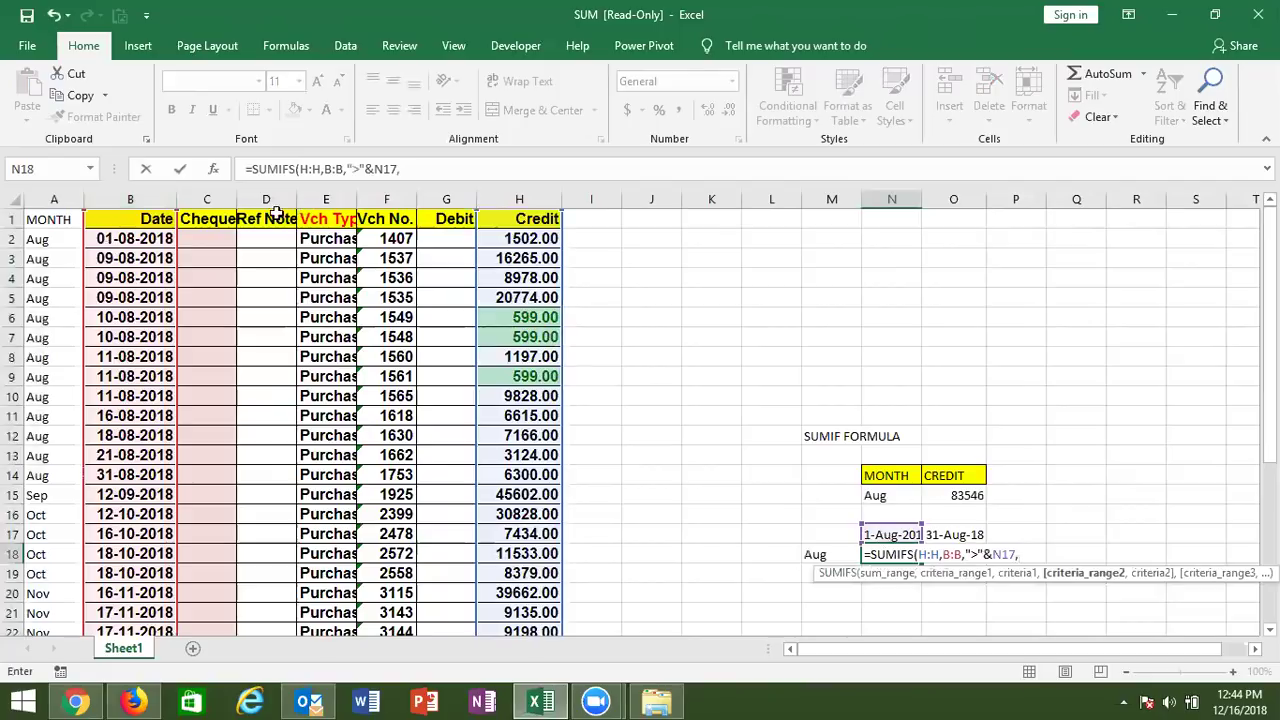
left_click(154, 199)
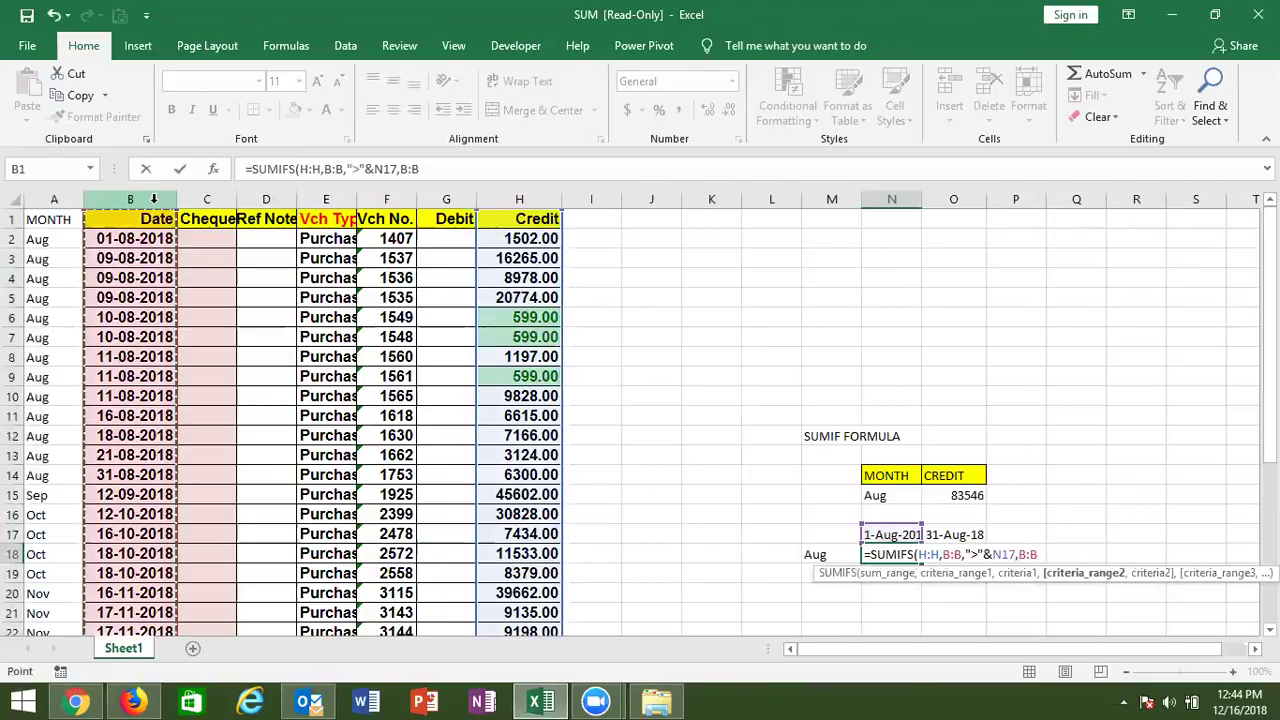
type(",\"")
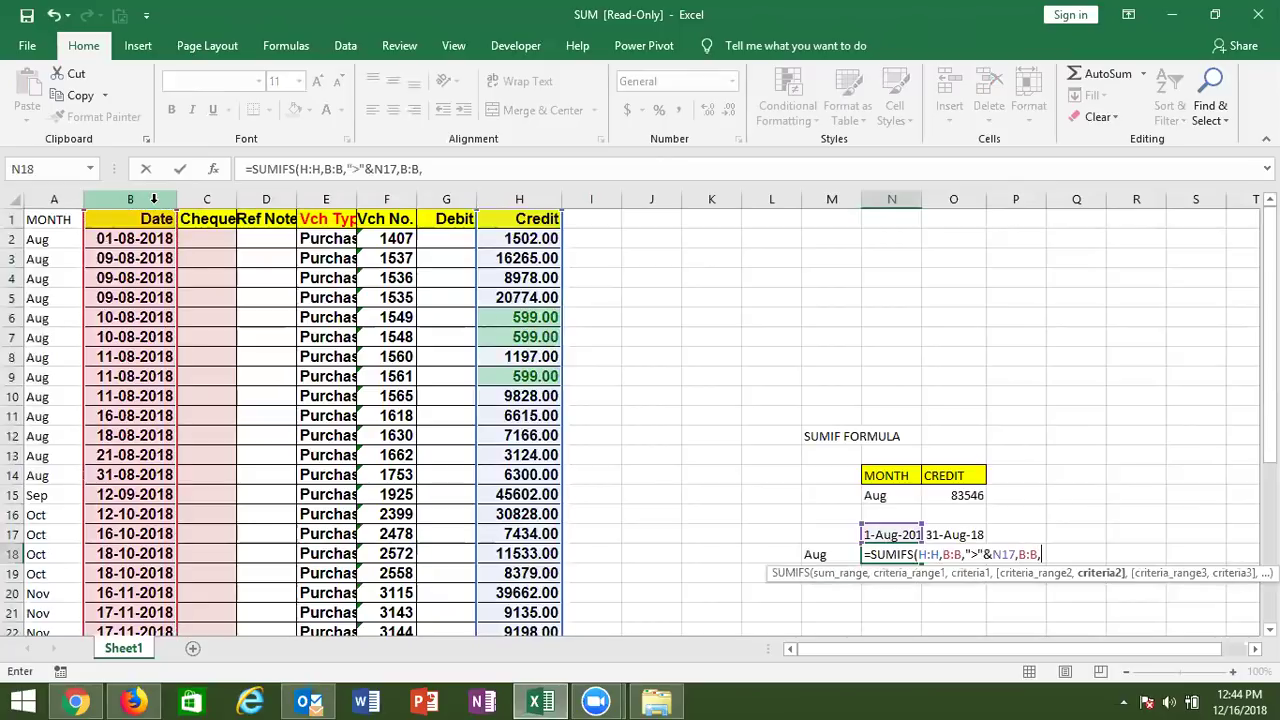
type("<=\"&")
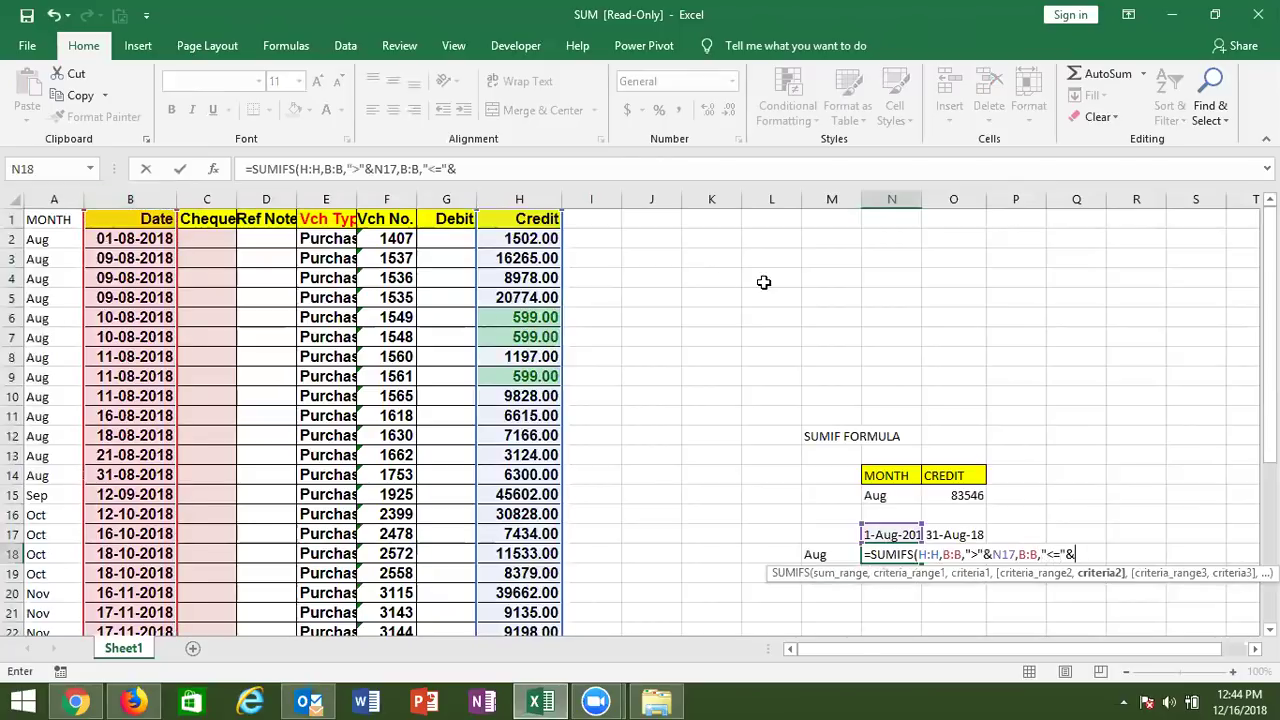
left_click(958, 531)
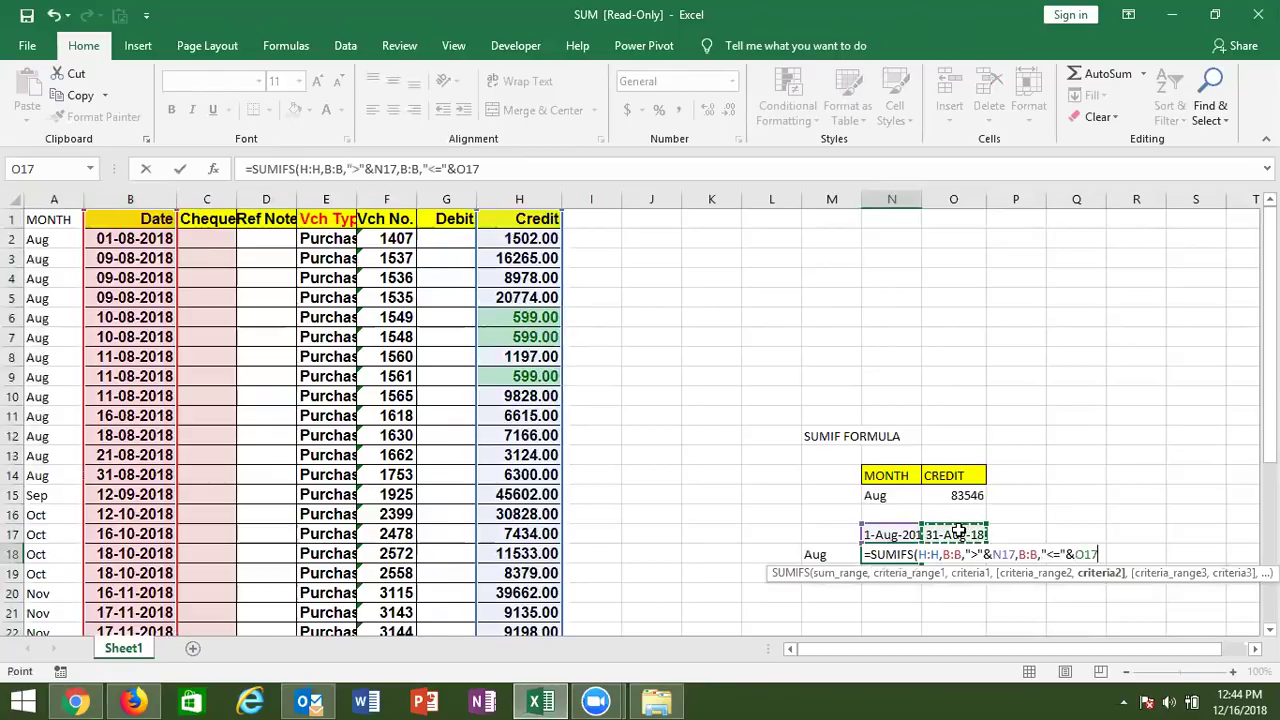
key("Return")
key("Up")
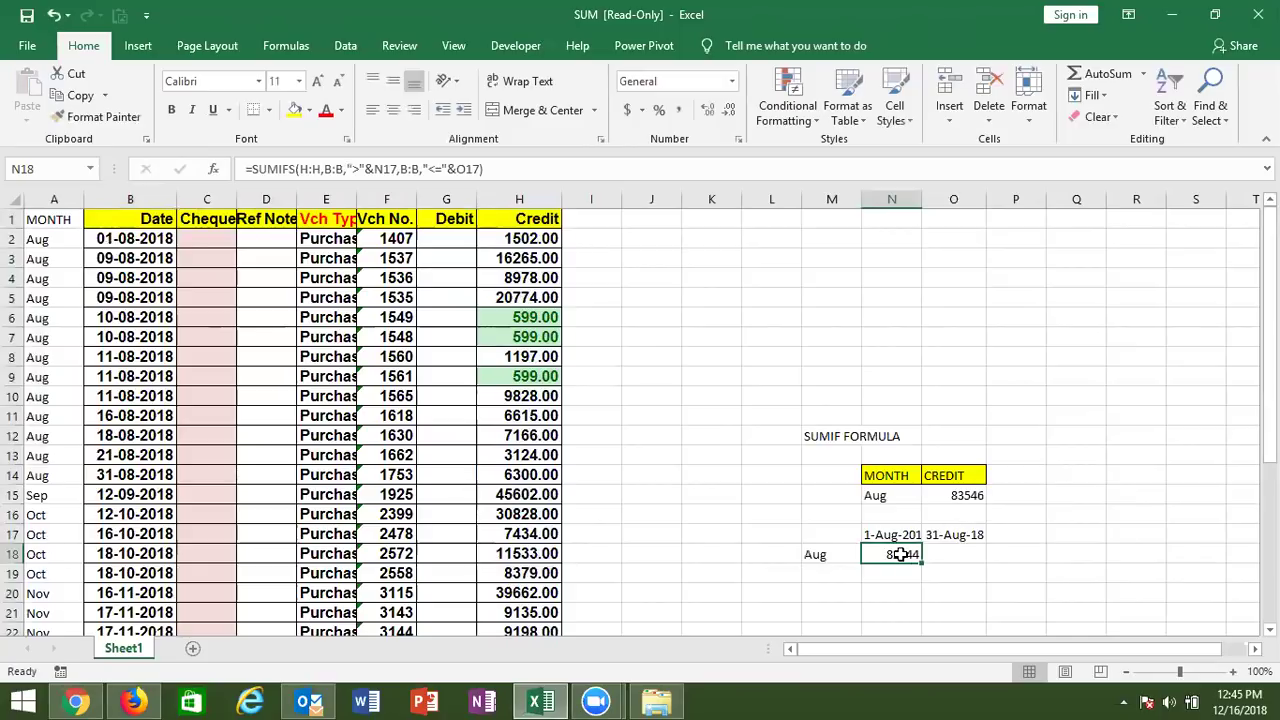
left_click(965, 490)
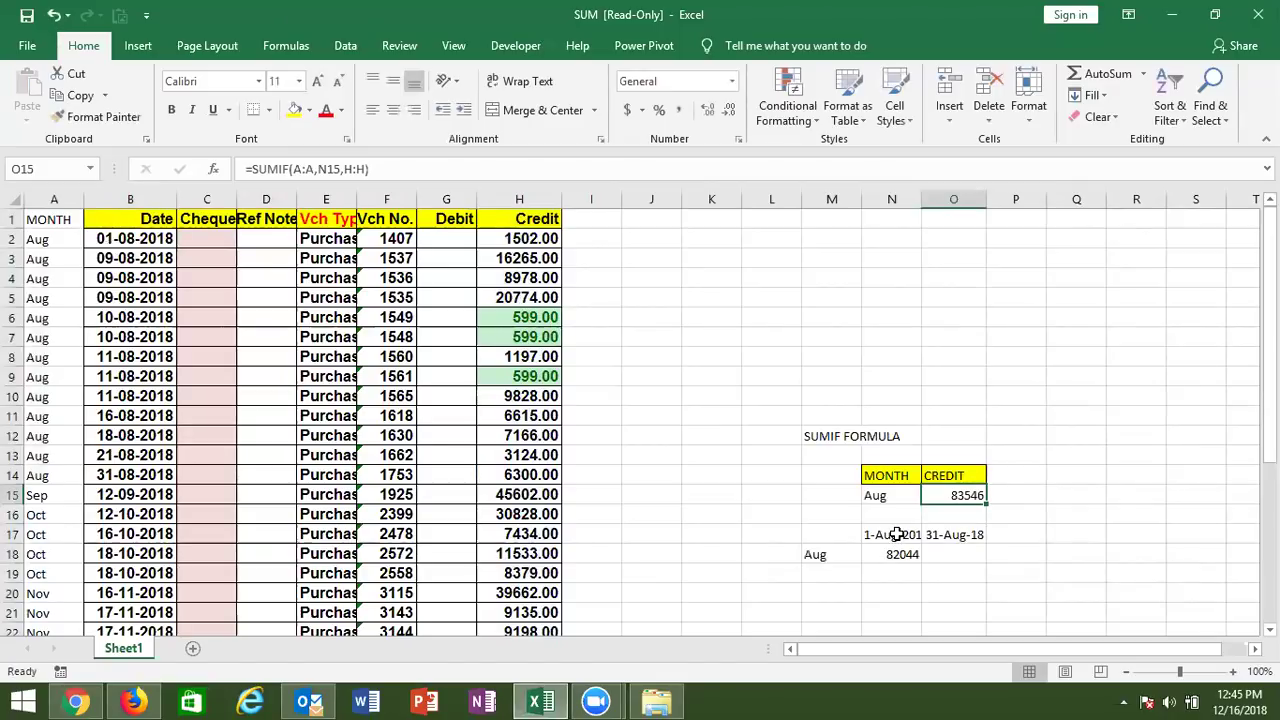
Widen columns N and O to show 1-Aug-2018 fully, then review the N15, O15 and N18 entries
left_click(897, 534)
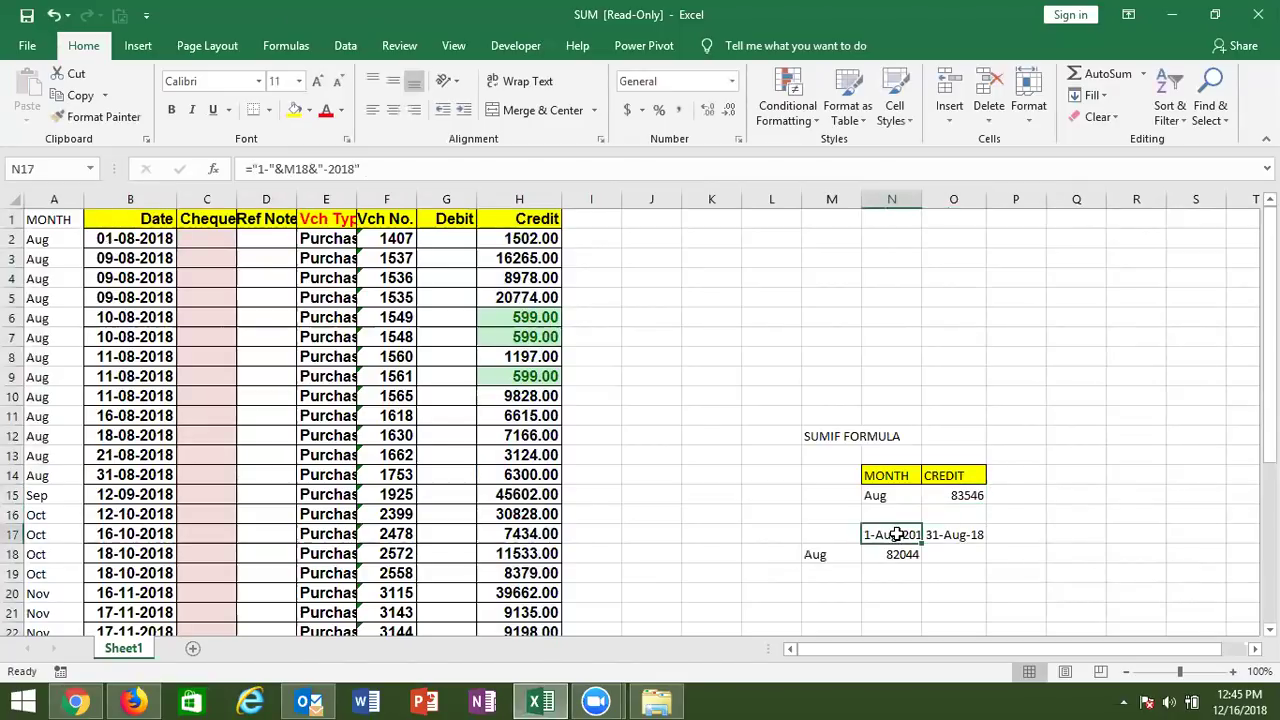
left_click(801, 200)
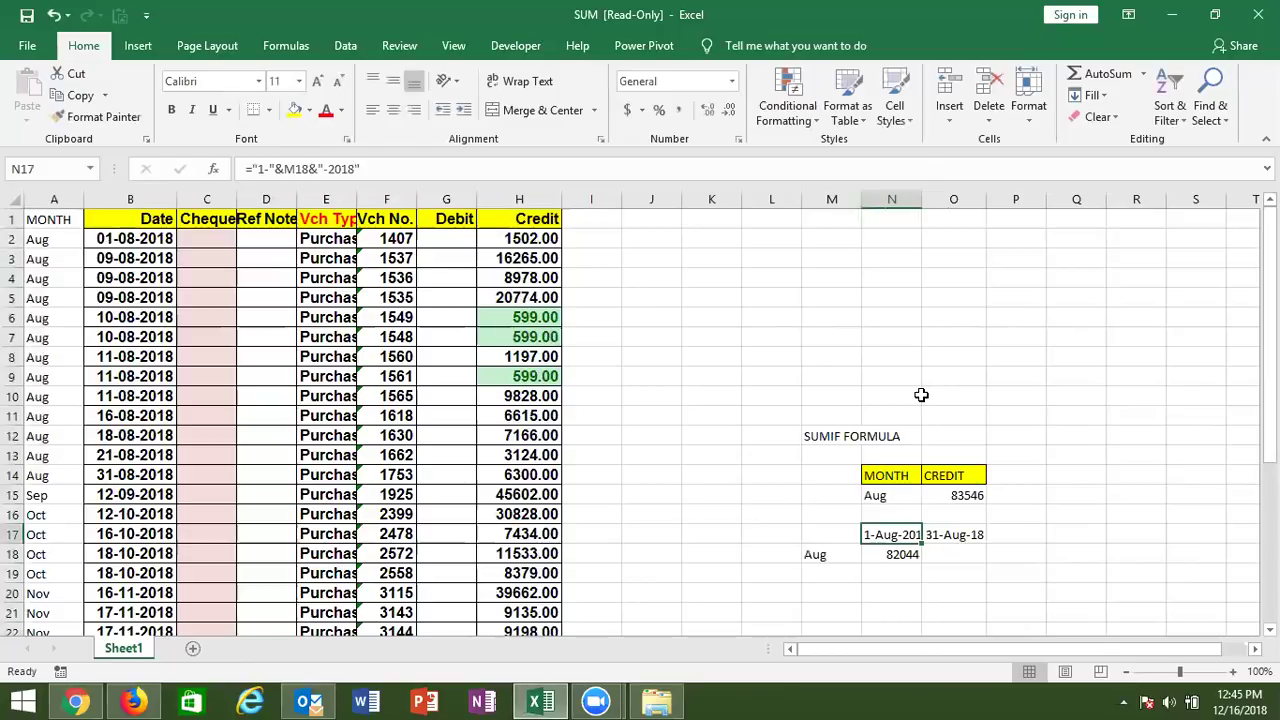
mouse_move(921, 395)
left_mouse_down()
mouse_move(925, 210)
mouse_move(938, 204)
left_mouse_up()
left_click(921, 200)
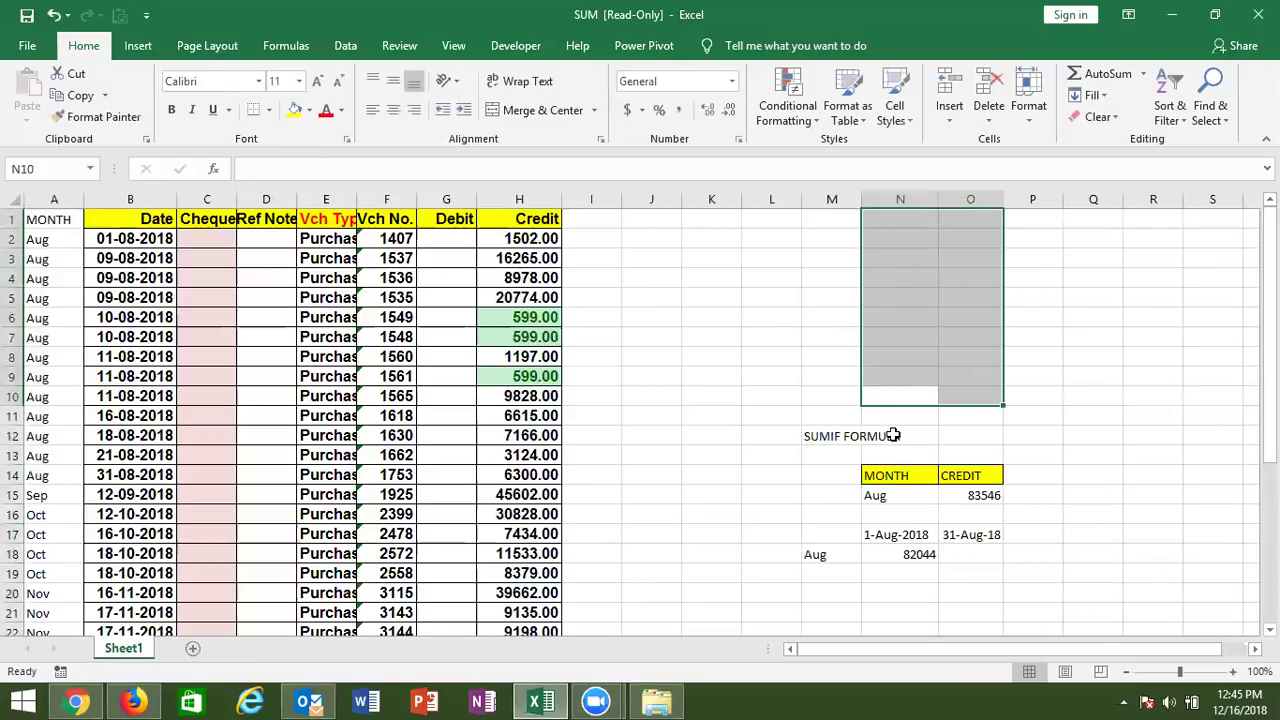
left_click(898, 497)
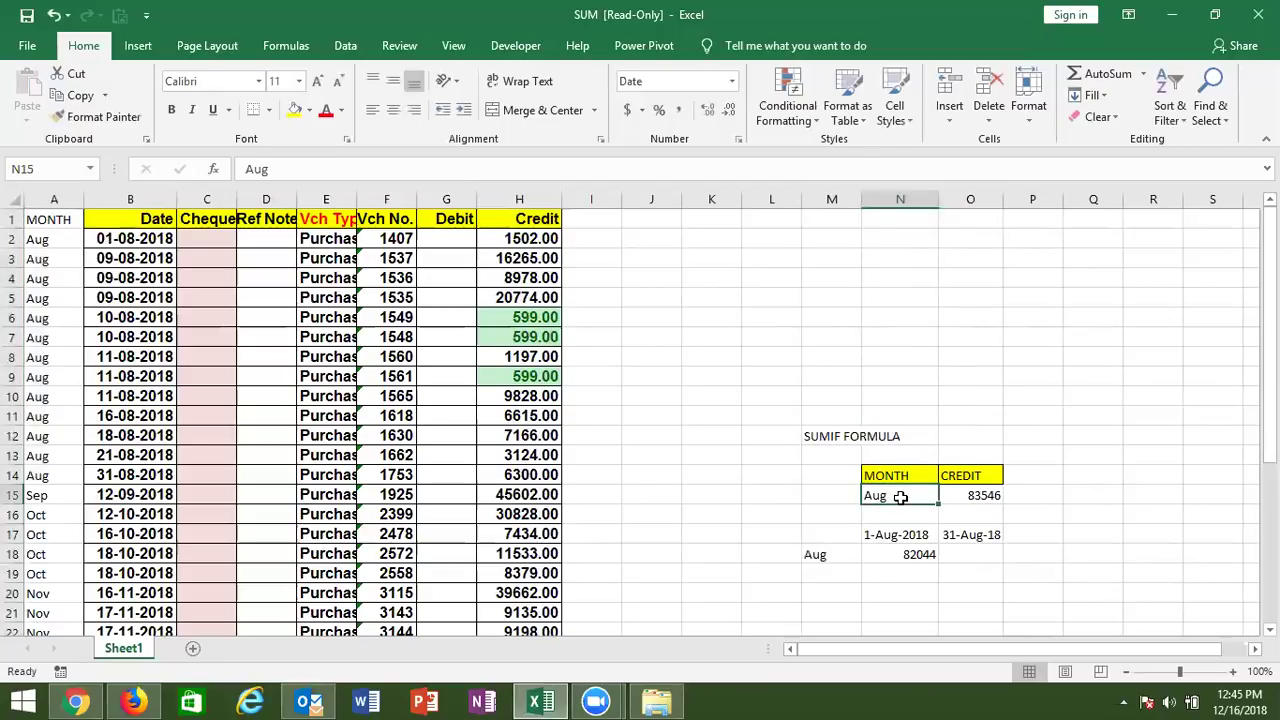
left_click(975, 500)
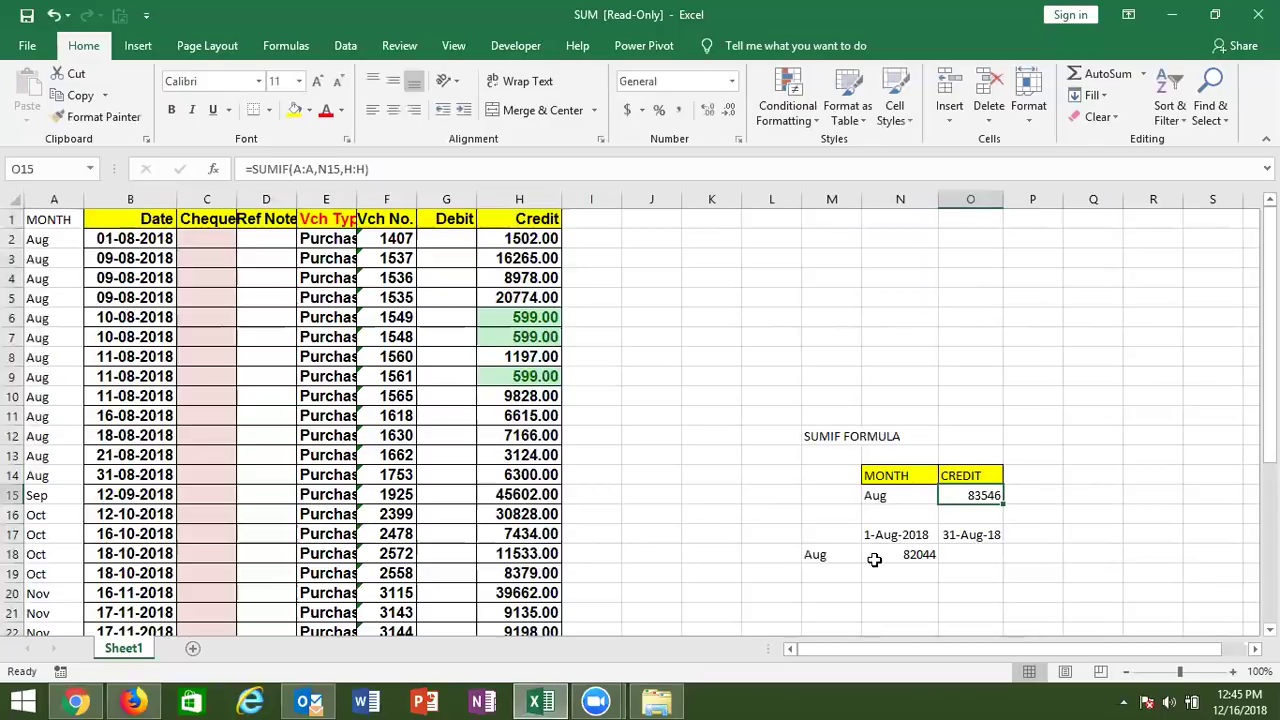
left_click(889, 554)
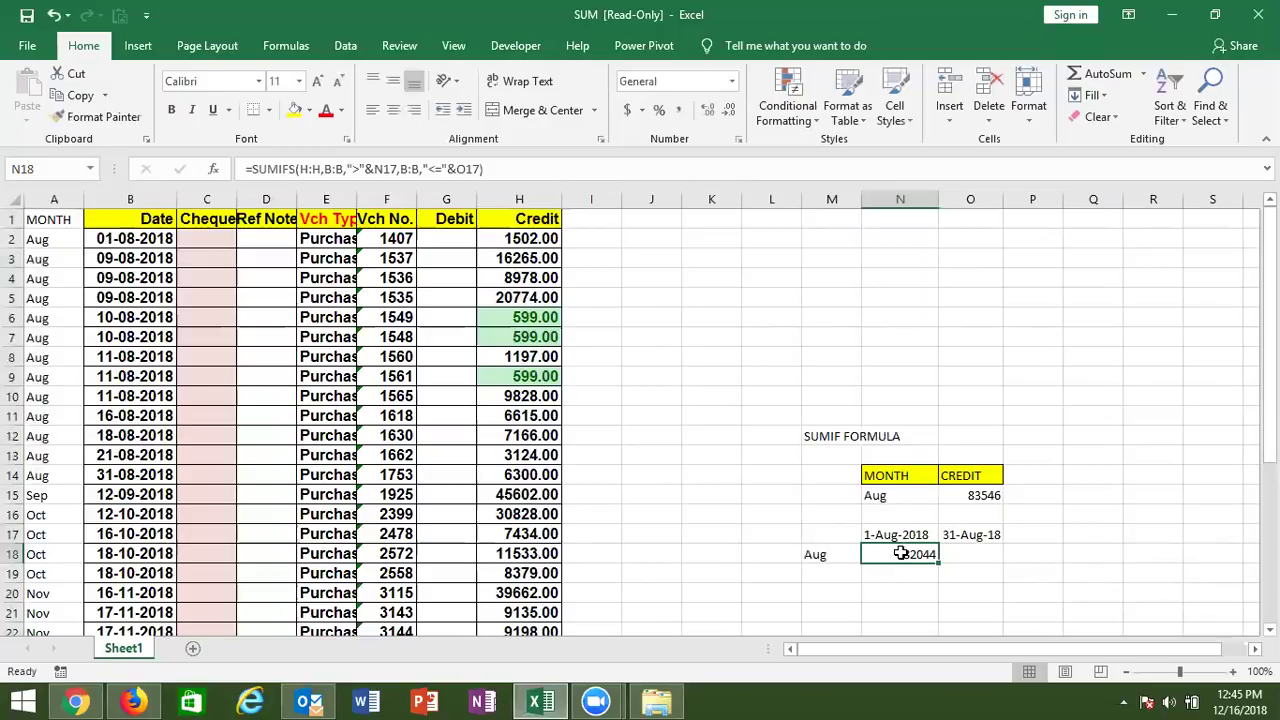
double_click(901, 554)
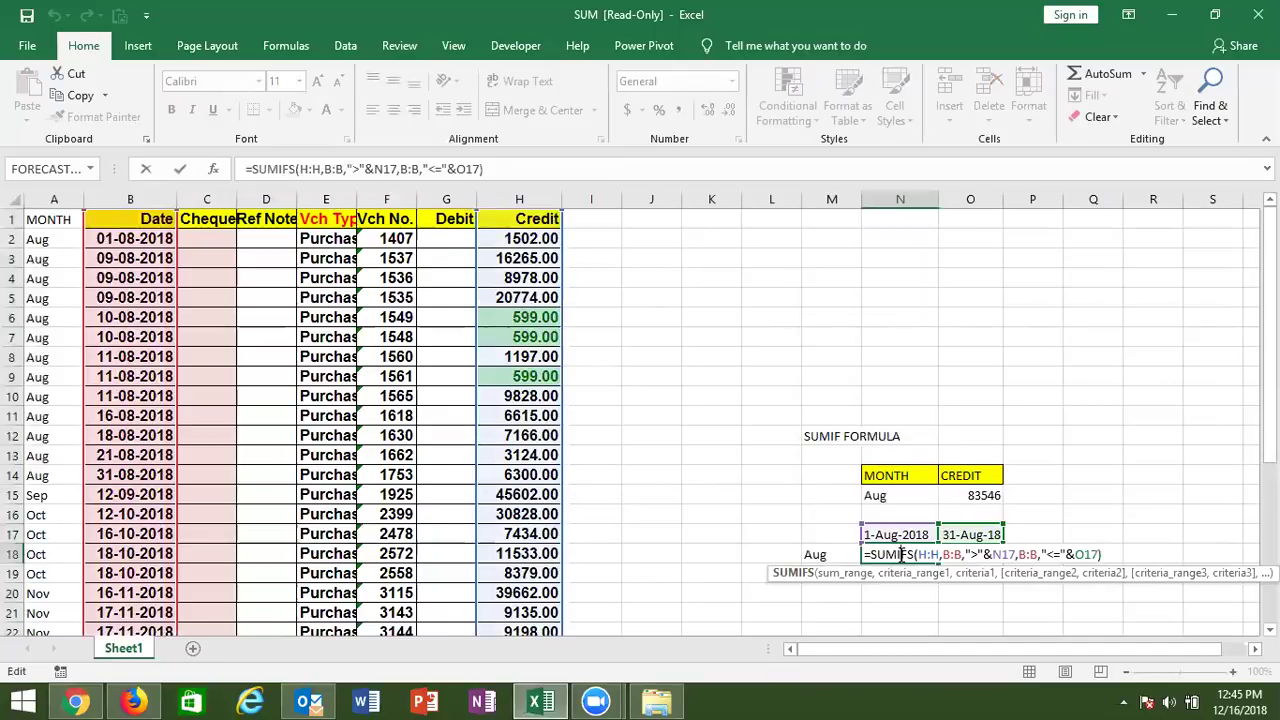
key("Escape")
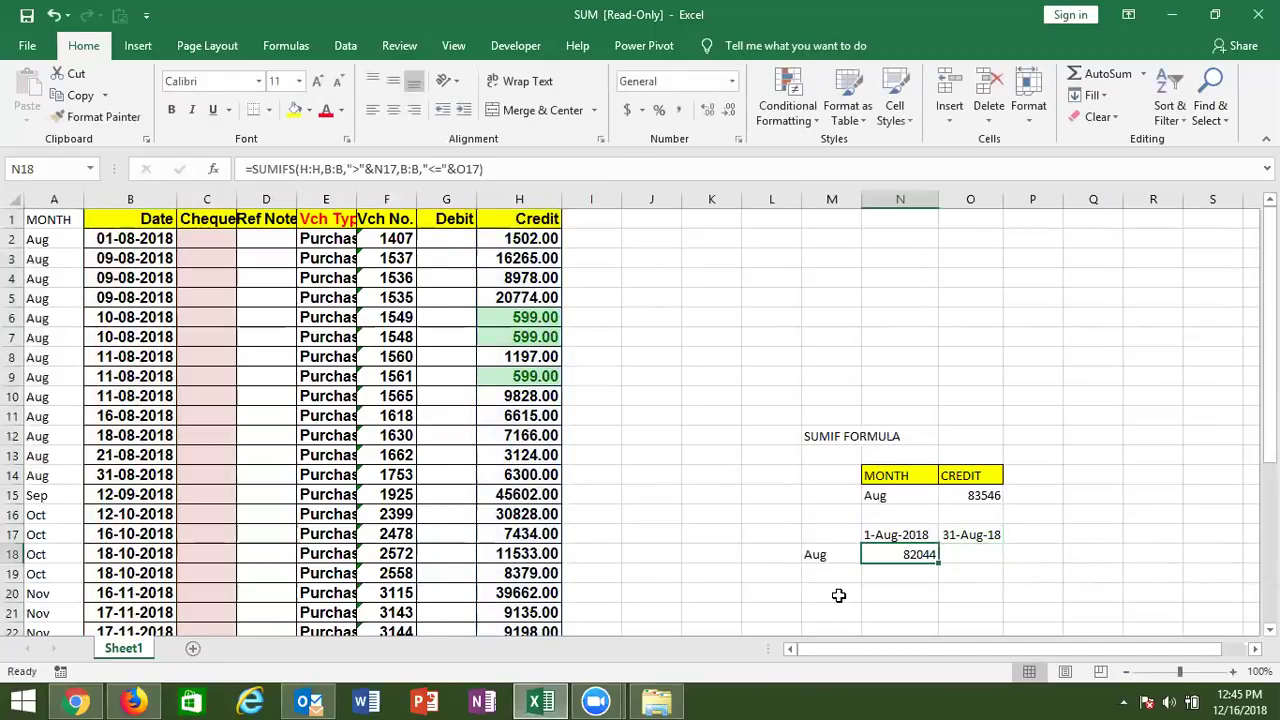
left_click(100, 488)
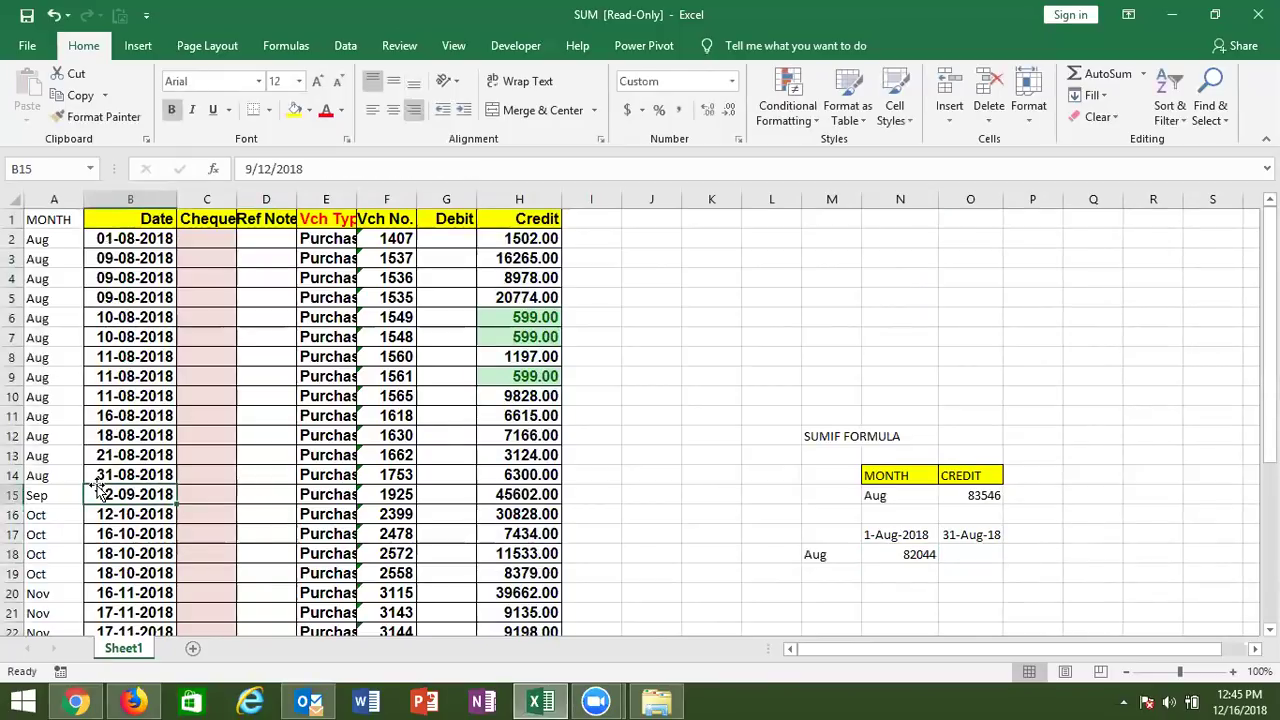
key("Up")
key("Right")
key("Right")
key("Right")
key("Right")
key("Right")
key("Right")
key("shift+Up")
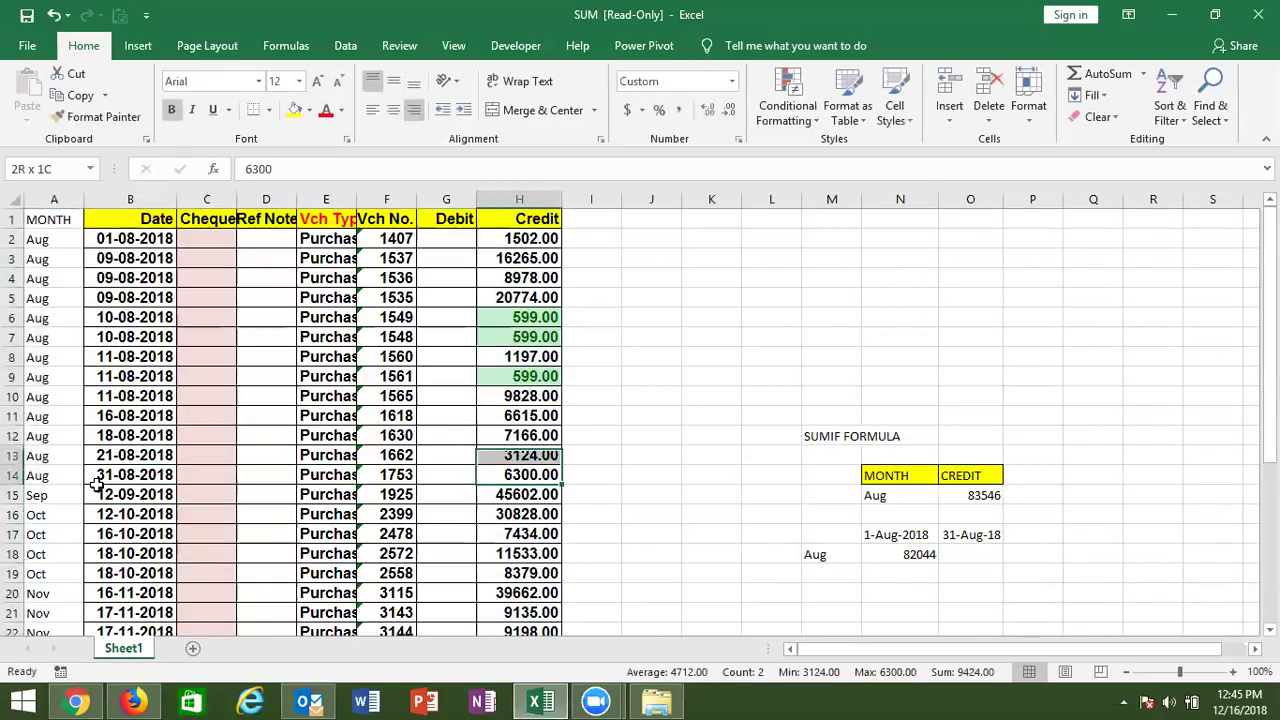
key("shift+Up")
key("shift+Up")
key("shift+Up")
key("shift+Up")
key("shift+Up")
key("shift+Up")
key("shift+Up")
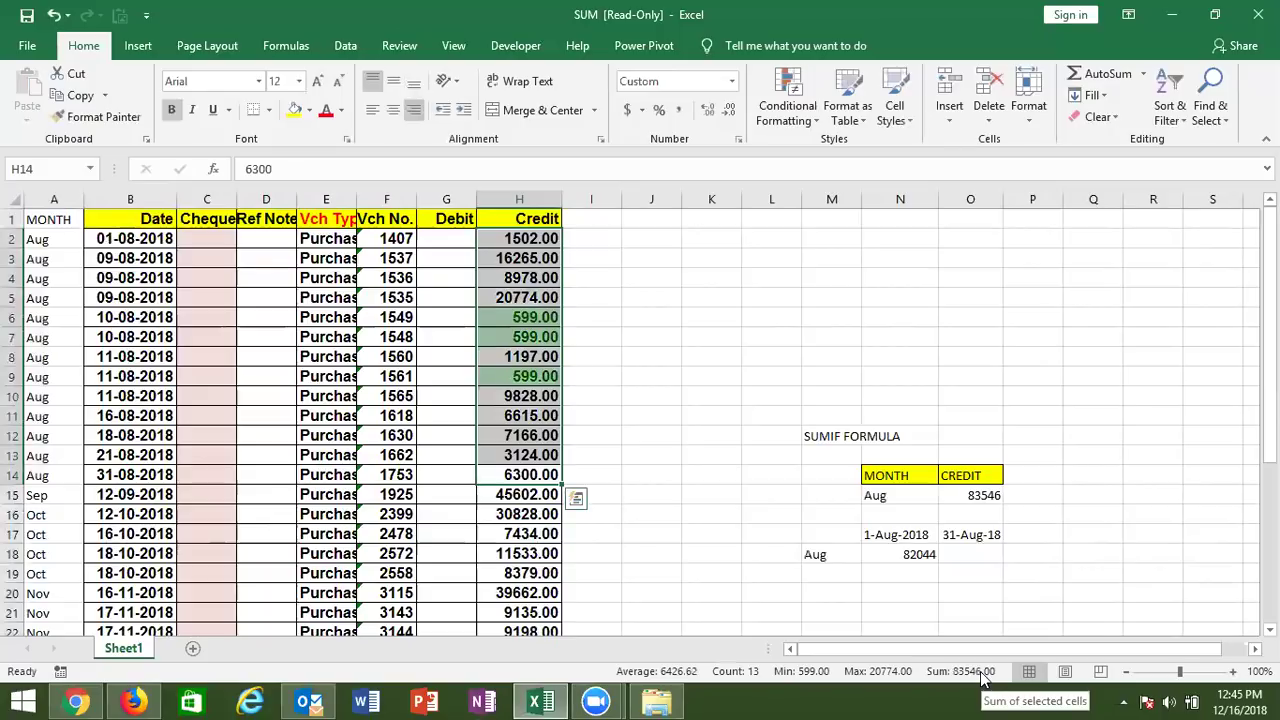
key("Left")
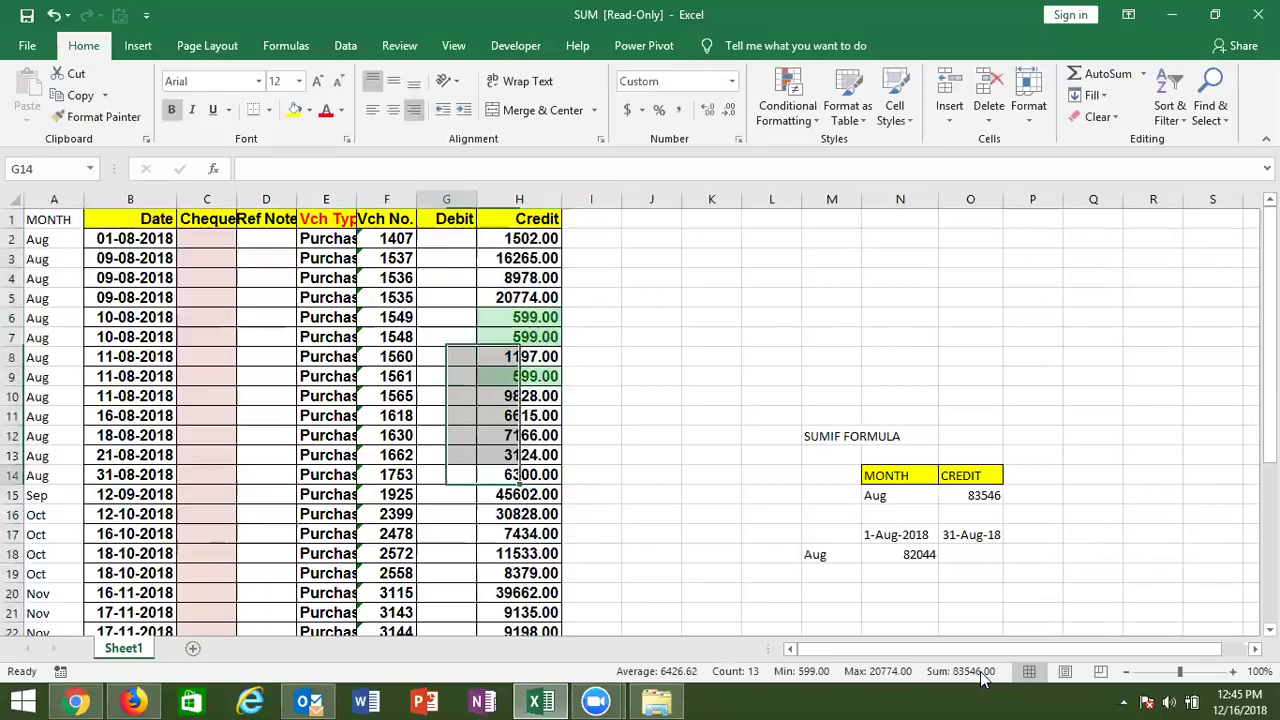
key("Left")
key("Left")
key("Left")
key("Left")
key("Left")
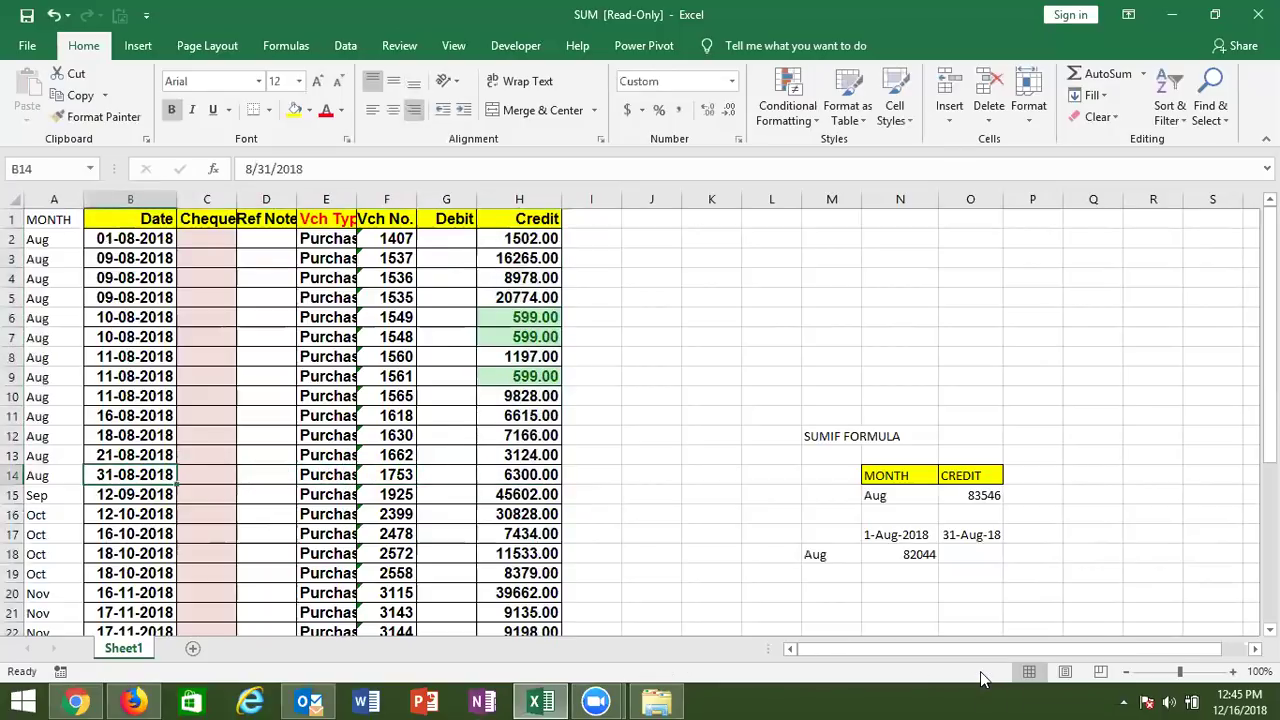
key("Down")
key("Down")
key("Down")
key("Down")
key("Down")
key("Down")
key("Down")
key("Down")
key("Down")
key("ctrl+Up")
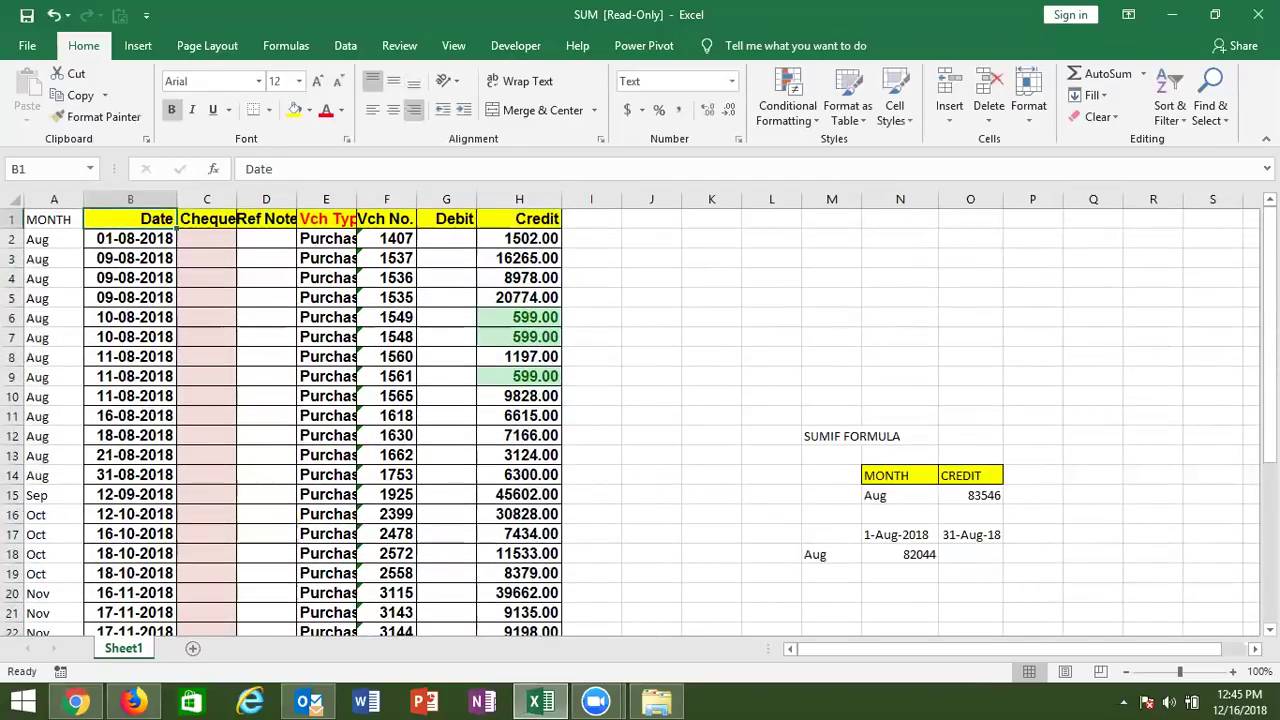
left_click(906, 554)
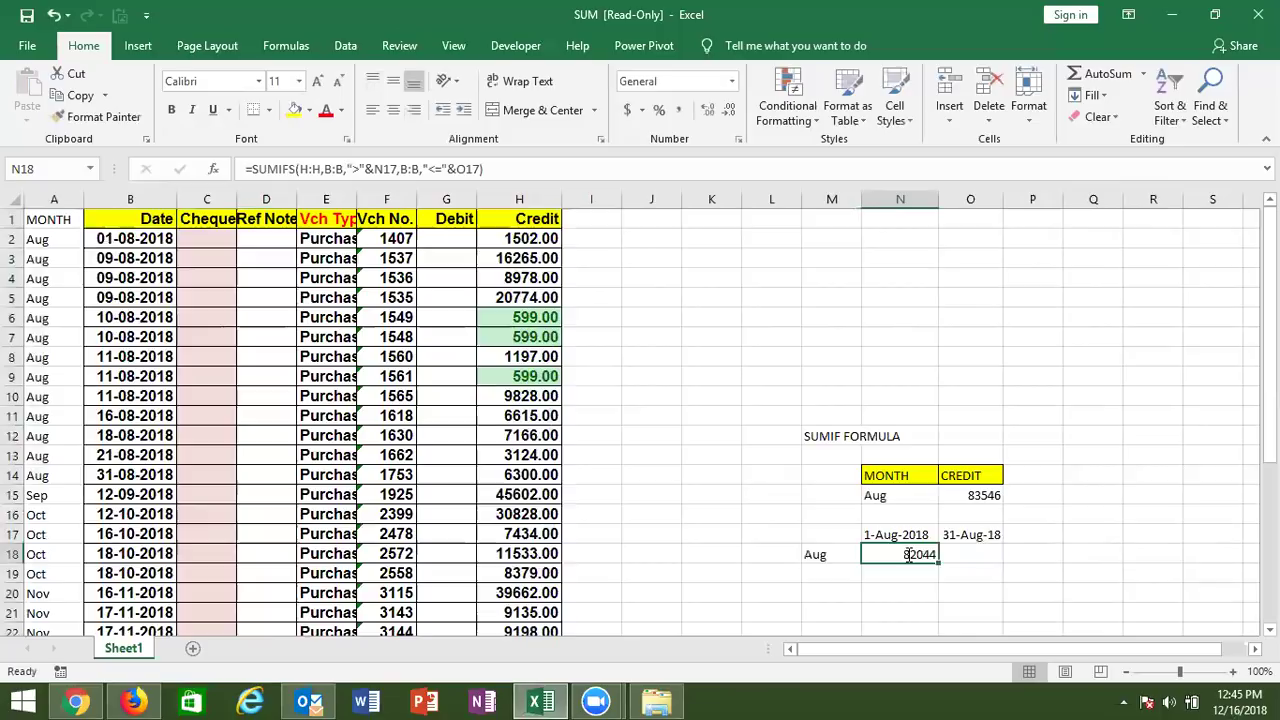
Change N18's start-date criterion from ">"&N17 to ">="&N17 so the total matches 83546
double_click(908, 554)
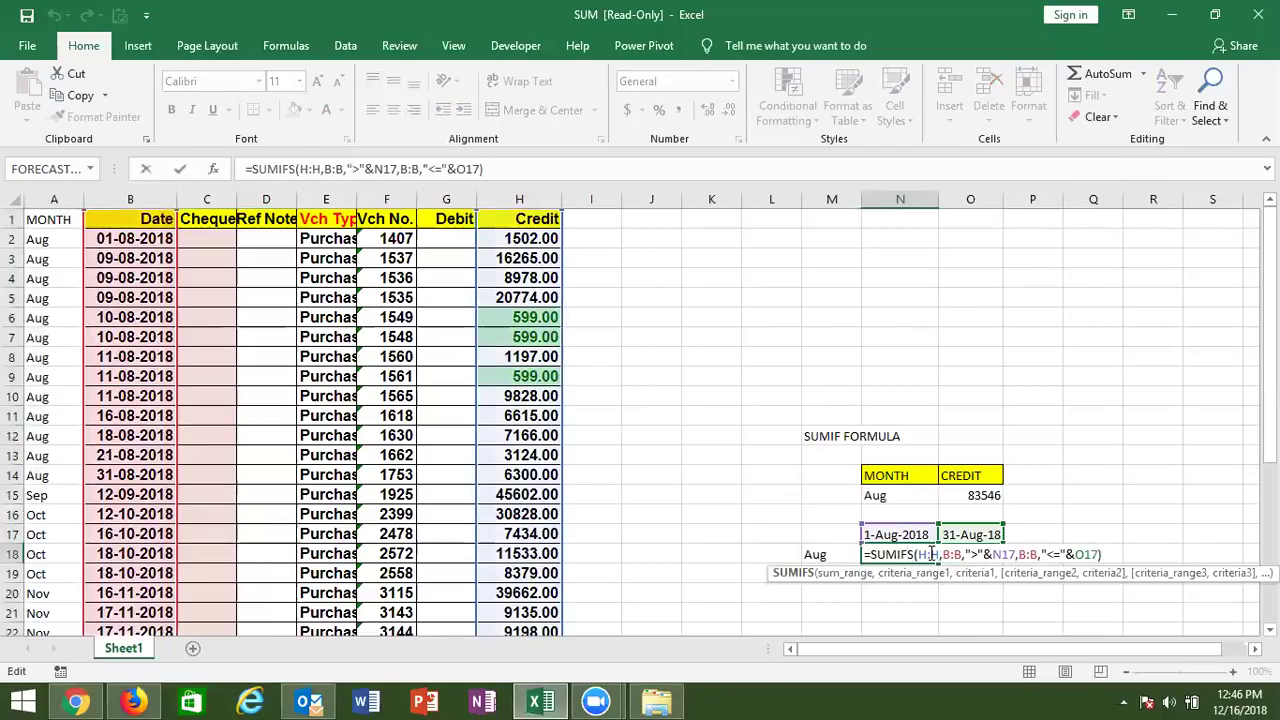
left_click(951, 554)
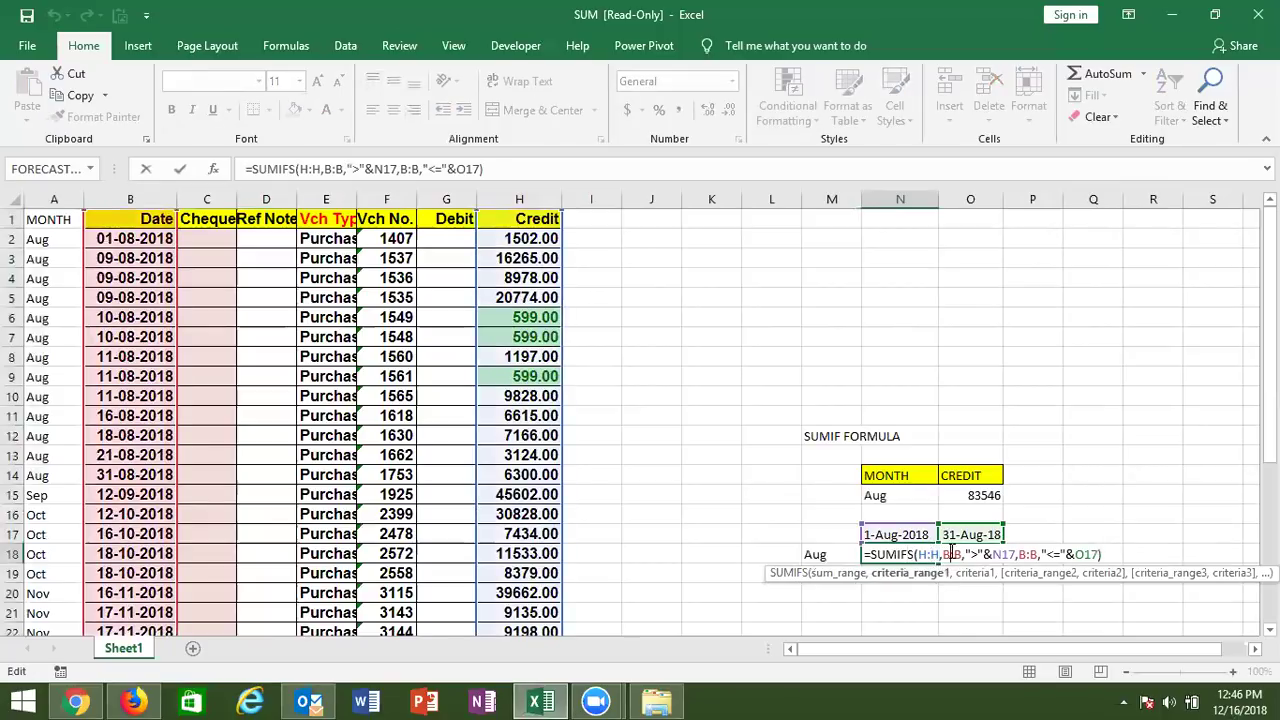
left_click(976, 554)
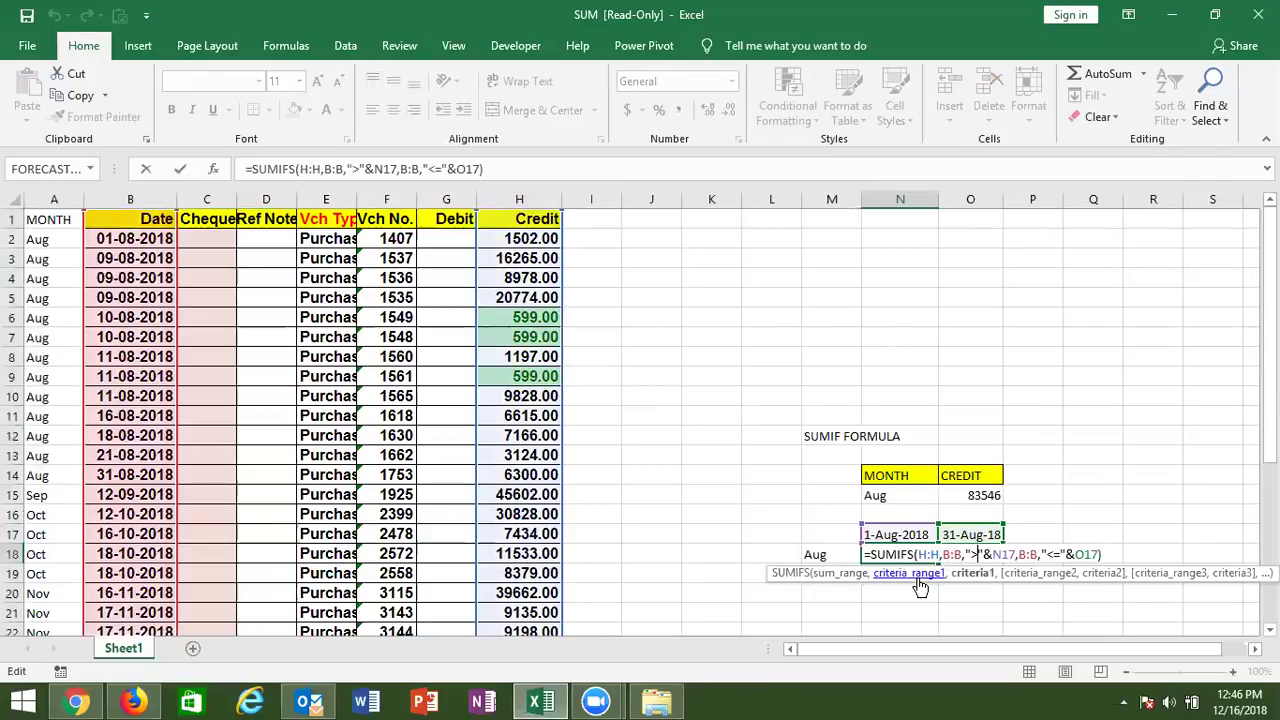
type("=")
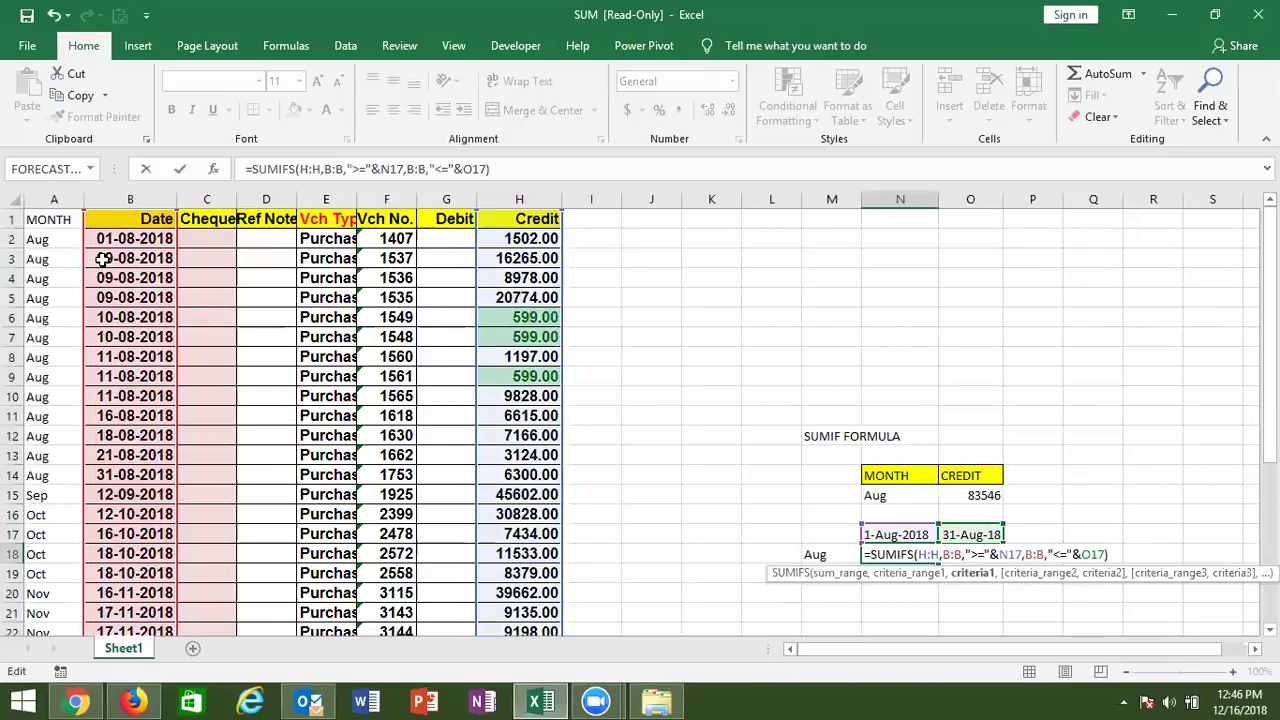
key("ctrl+Return")
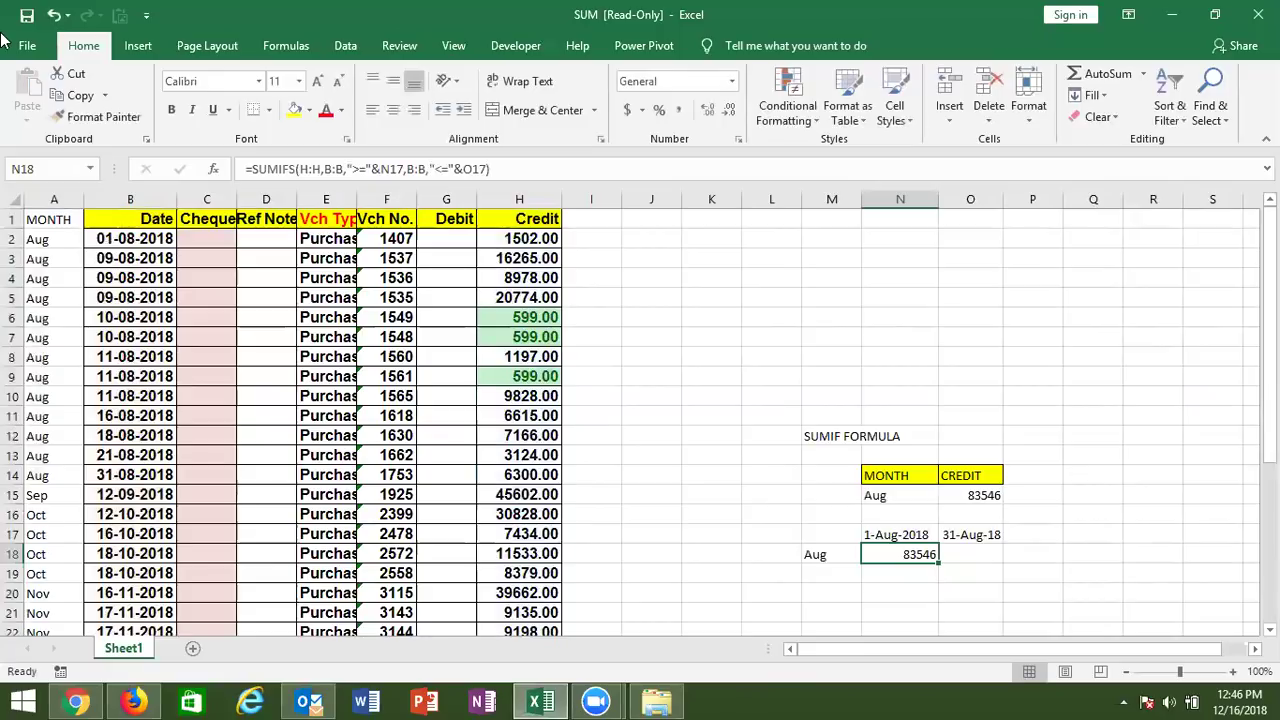
Get past the read-only warning, save the copy as SUM on the Desktop, and close both apps
left_click(27, 15)
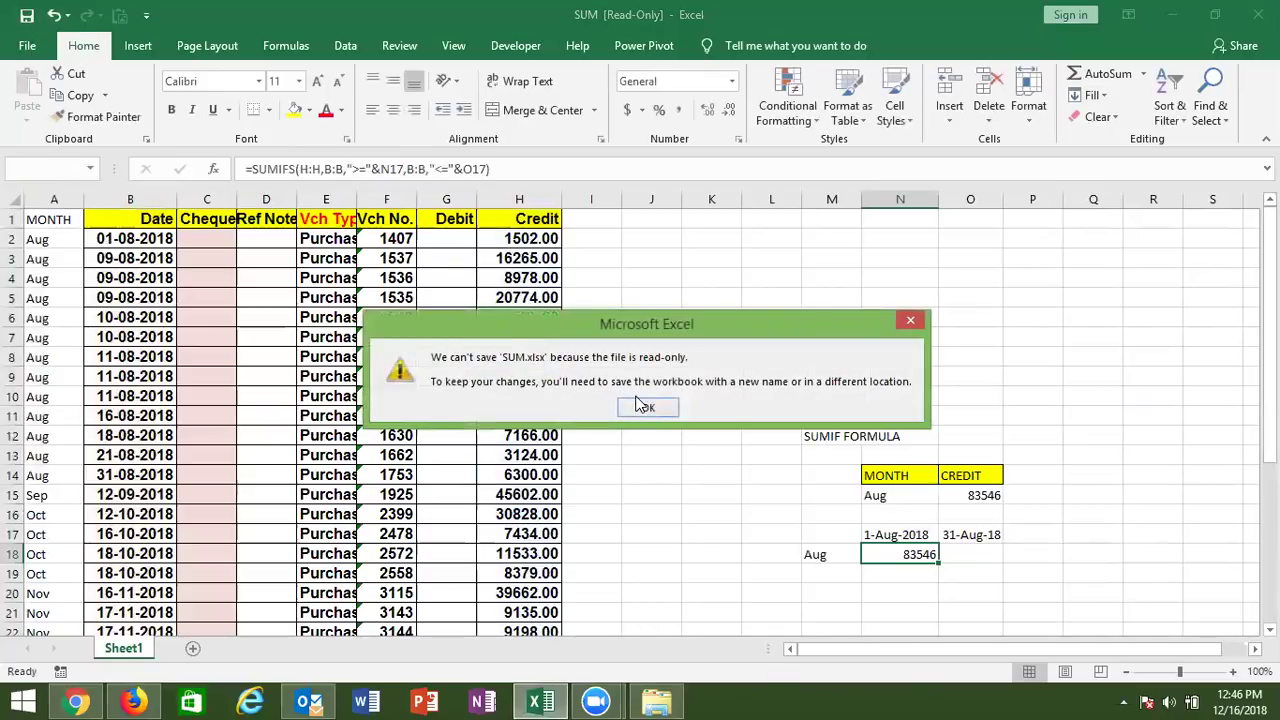
left_click(642, 405)
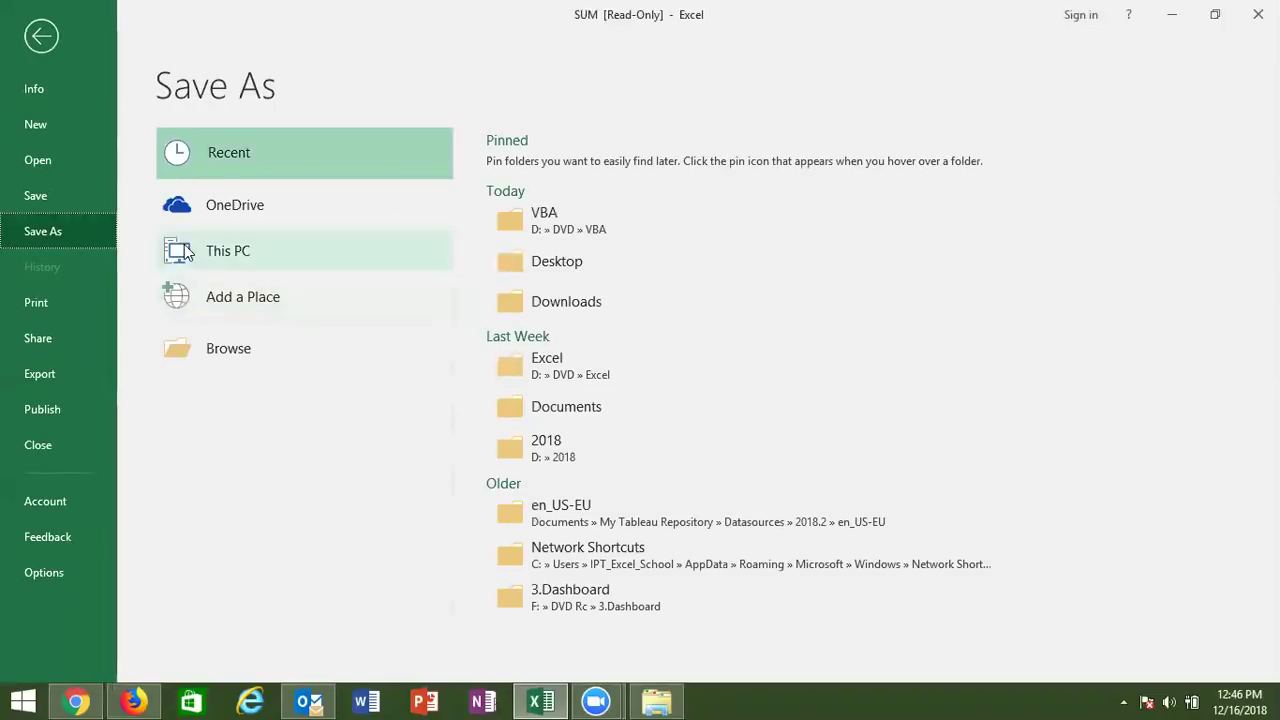
left_click(190, 350)
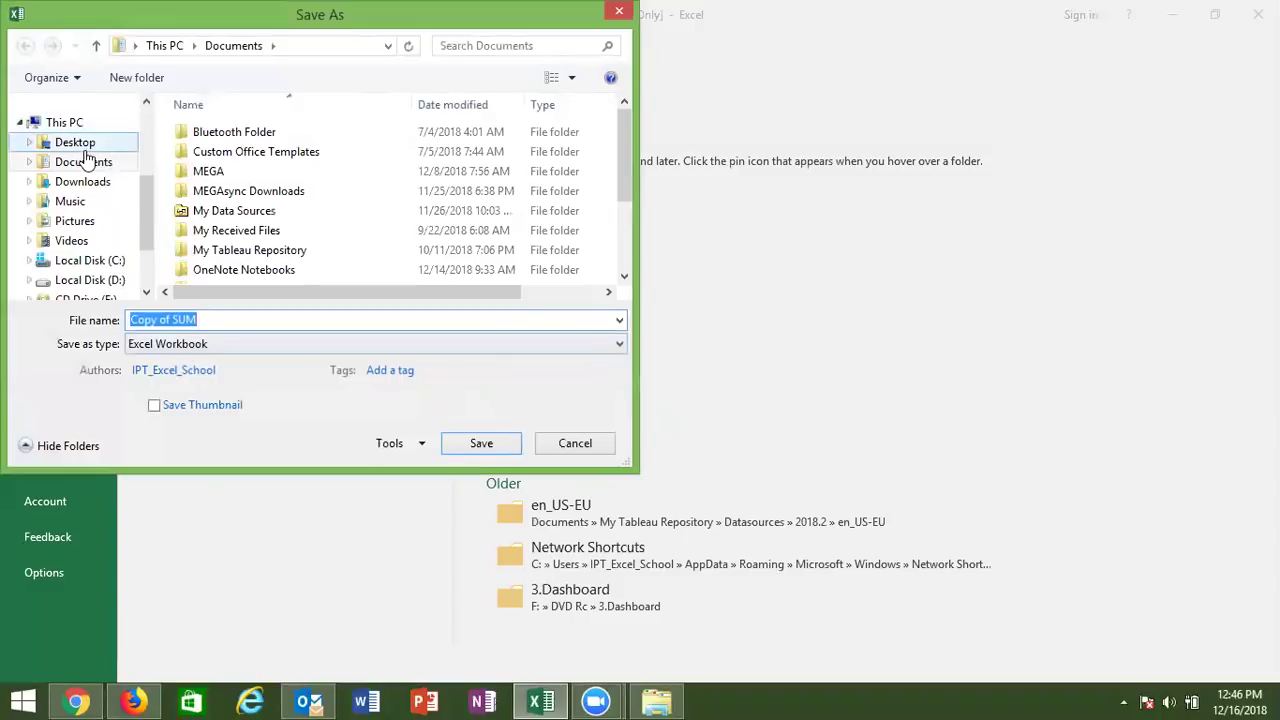
left_click(85, 148)
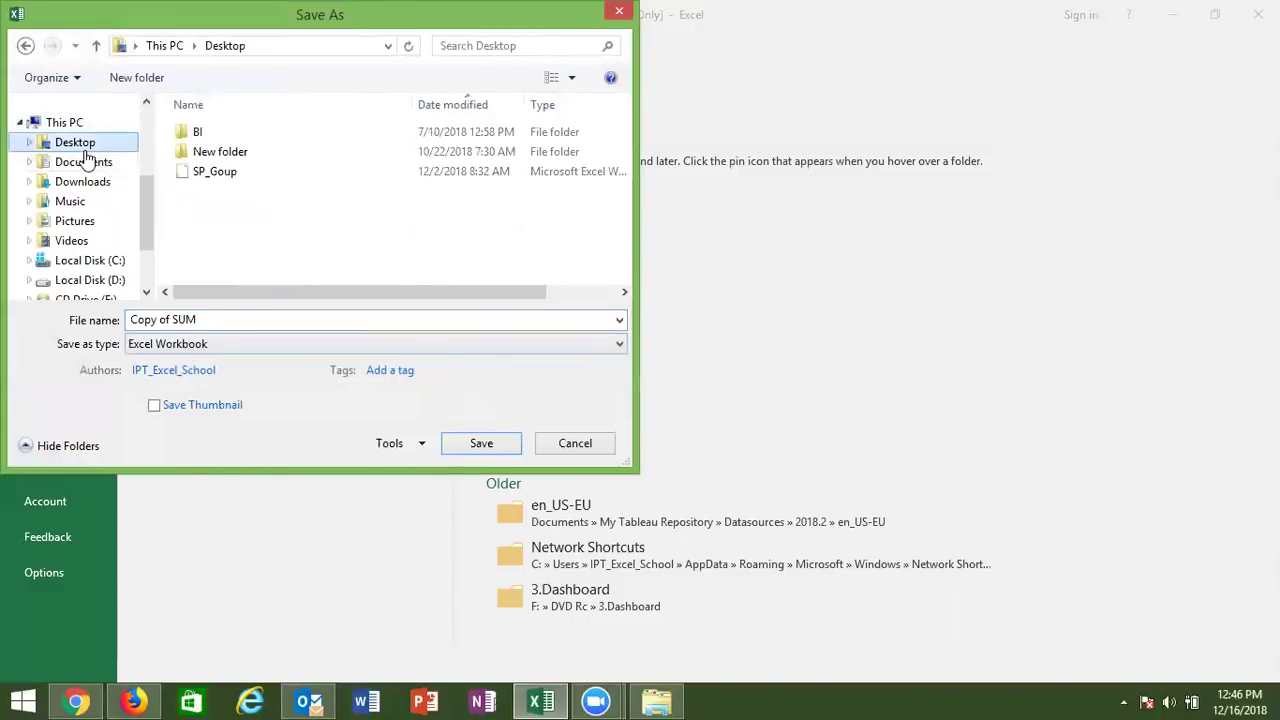
left_click(174, 320)
left_click(174, 320)
key("BackSpace")
key("BackSpace")
key("BackSpace")
key("BackSpace")
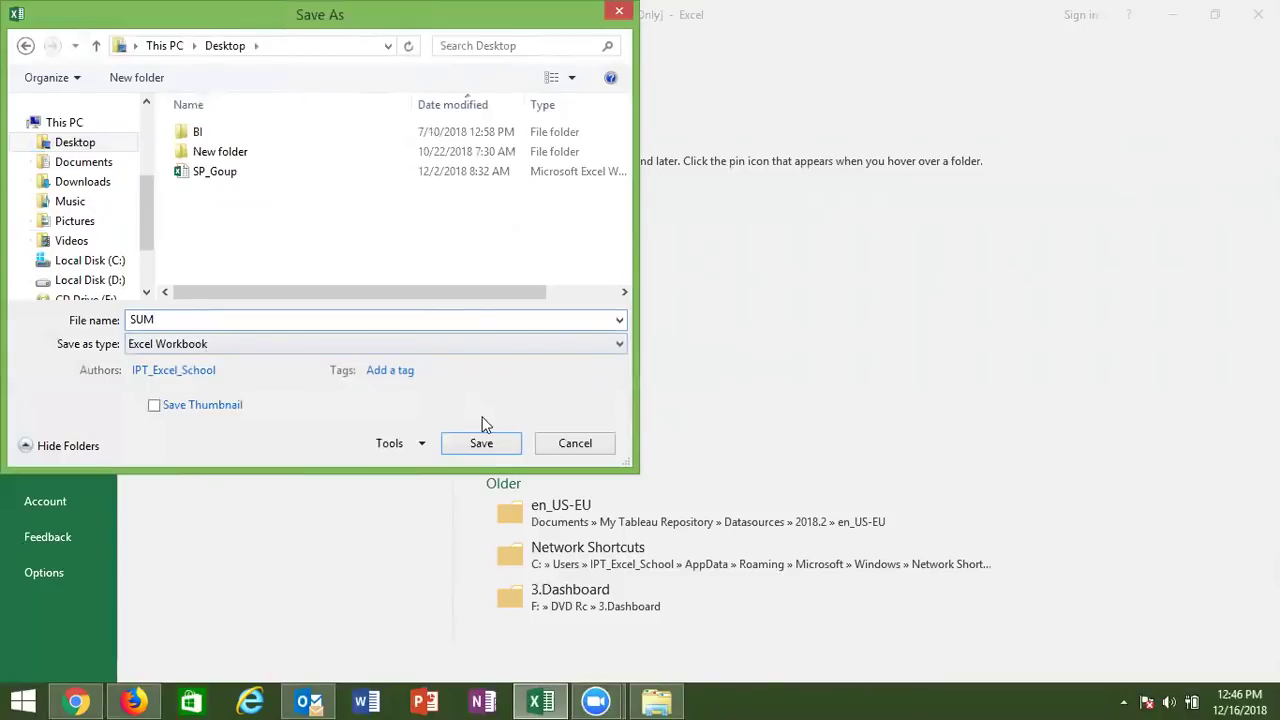
left_click(477, 442)
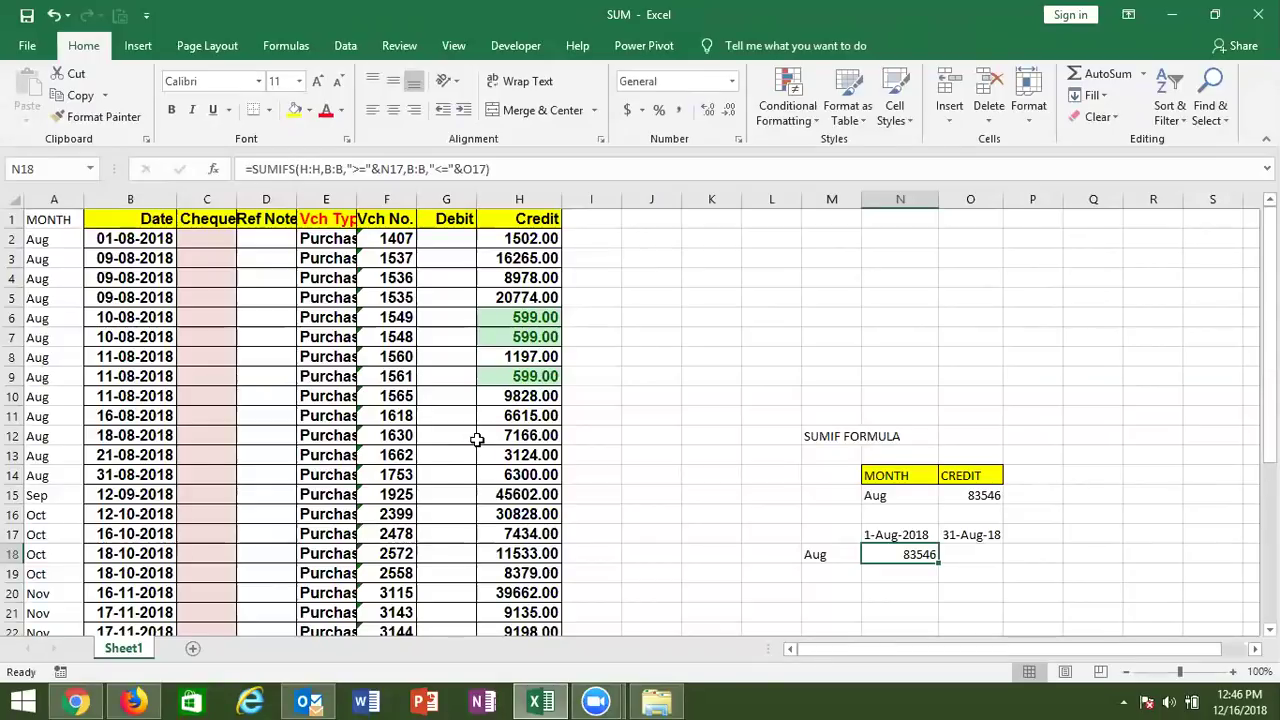
left_click(1258, 14)
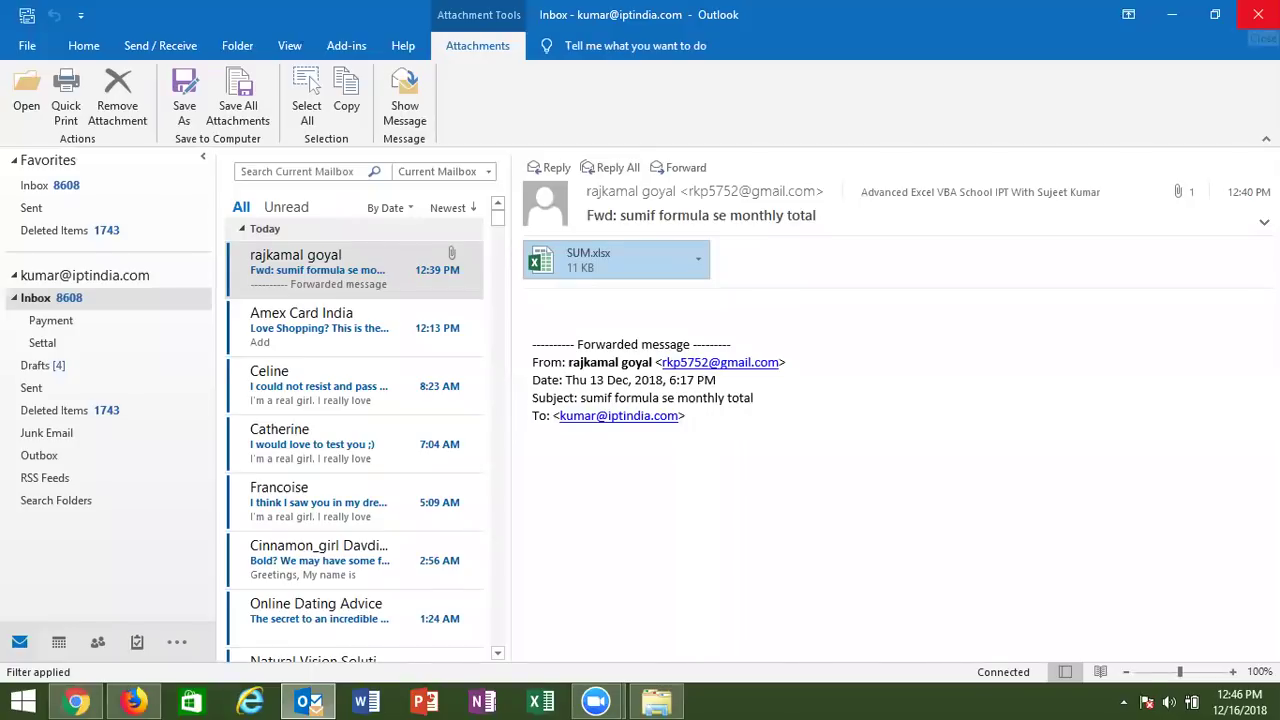
left_click(1258, 14)
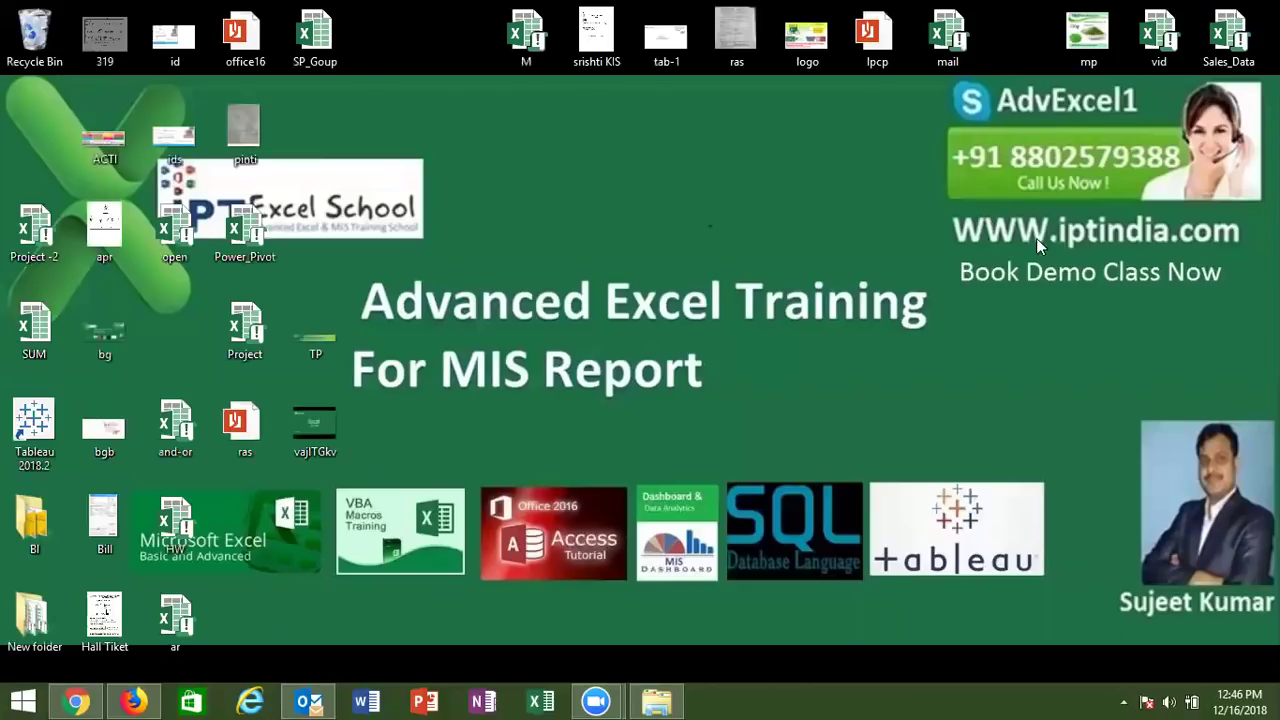